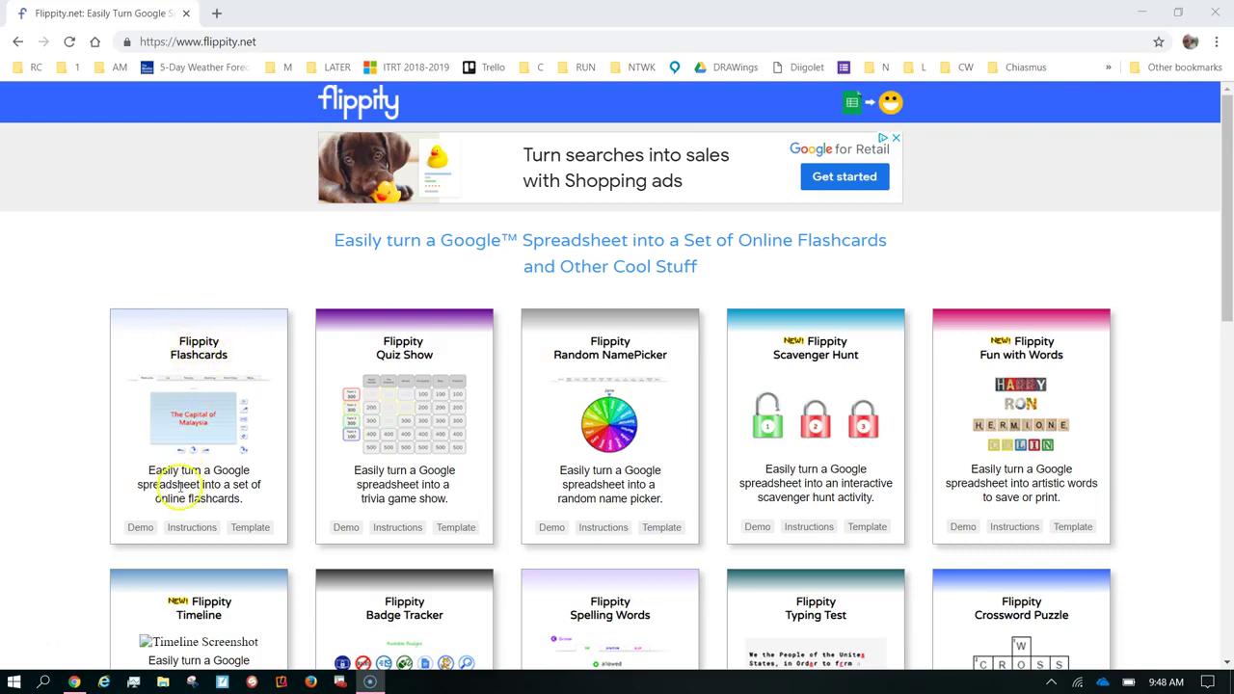
Step: Make a personal copy of the Flashcards template and retitle it 'Pixar'
{"action": "left_click", "coordinate": [249, 530]}
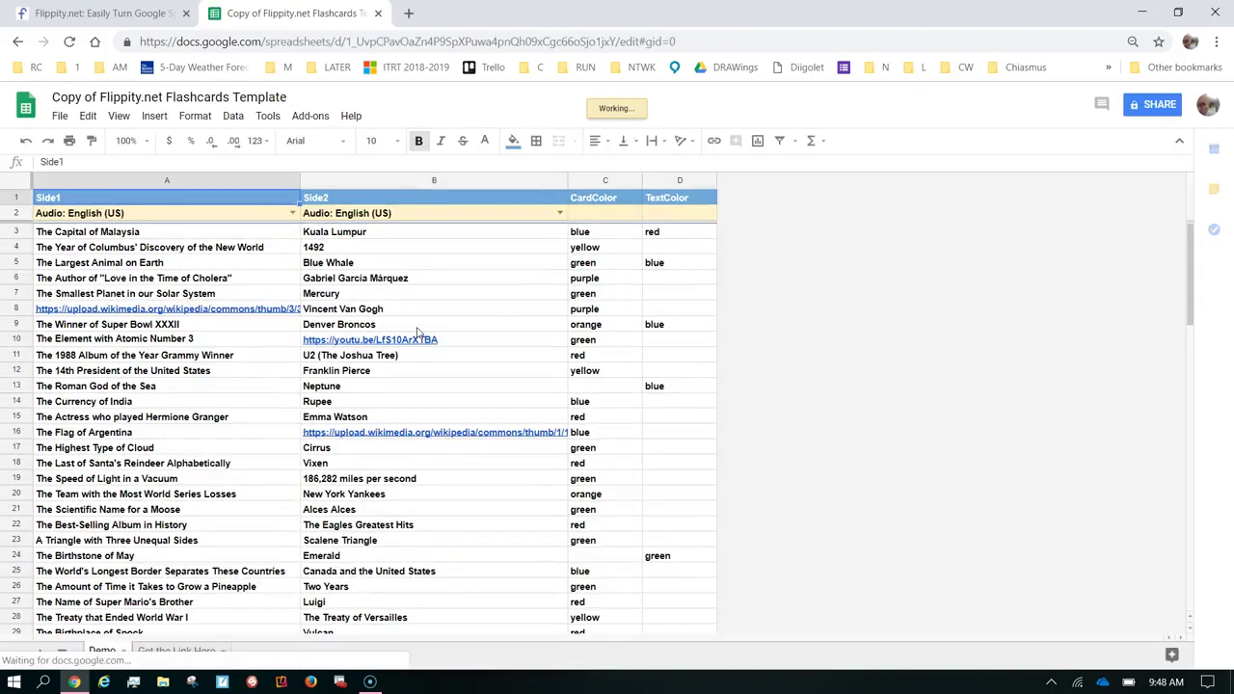
{"action": "left_click", "coordinate": [169, 96]}
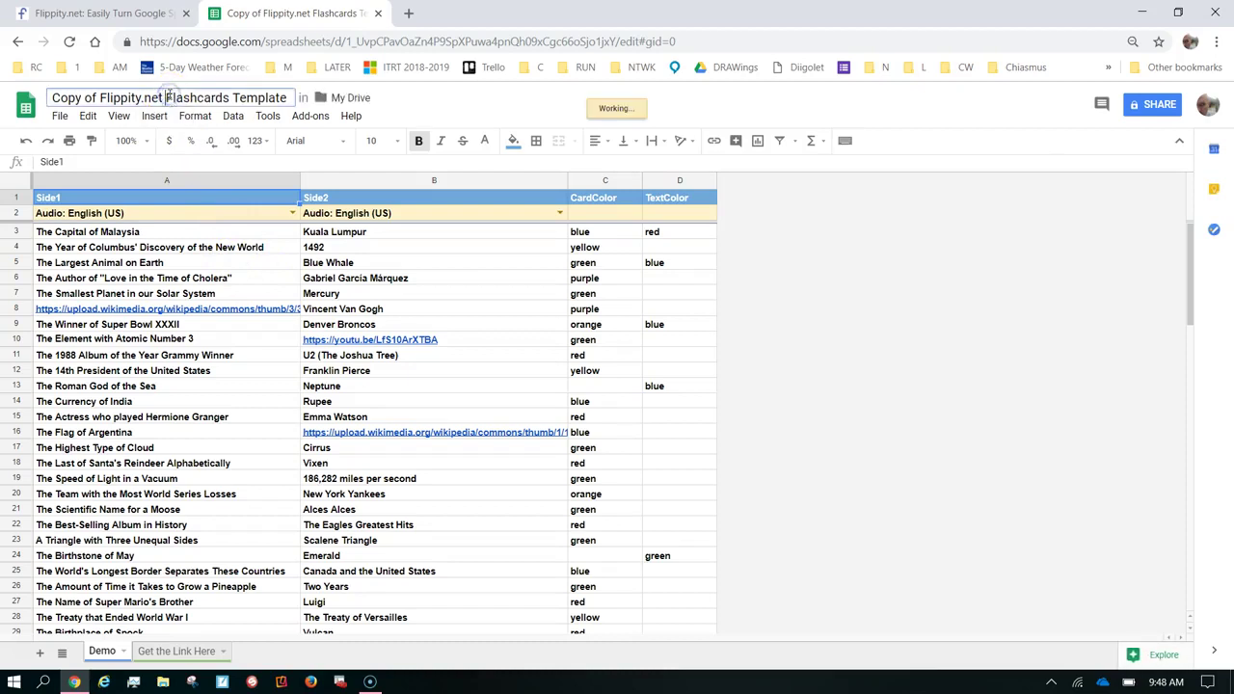
{"action": "double_click", "coordinate": [169, 99]}
{"action": "left_click", "coordinate": [166, 99]}
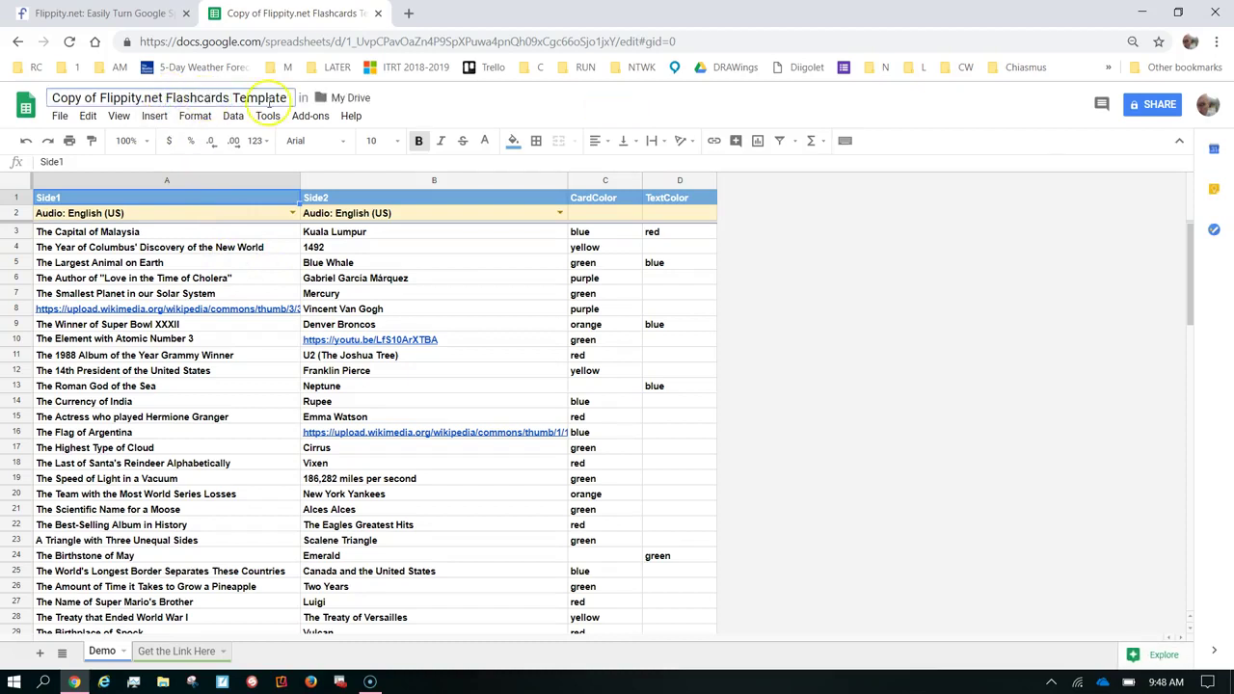
{"action": "left_click_drag", "start_coordinate": [287, 100], "coordinate": [40, 96]}
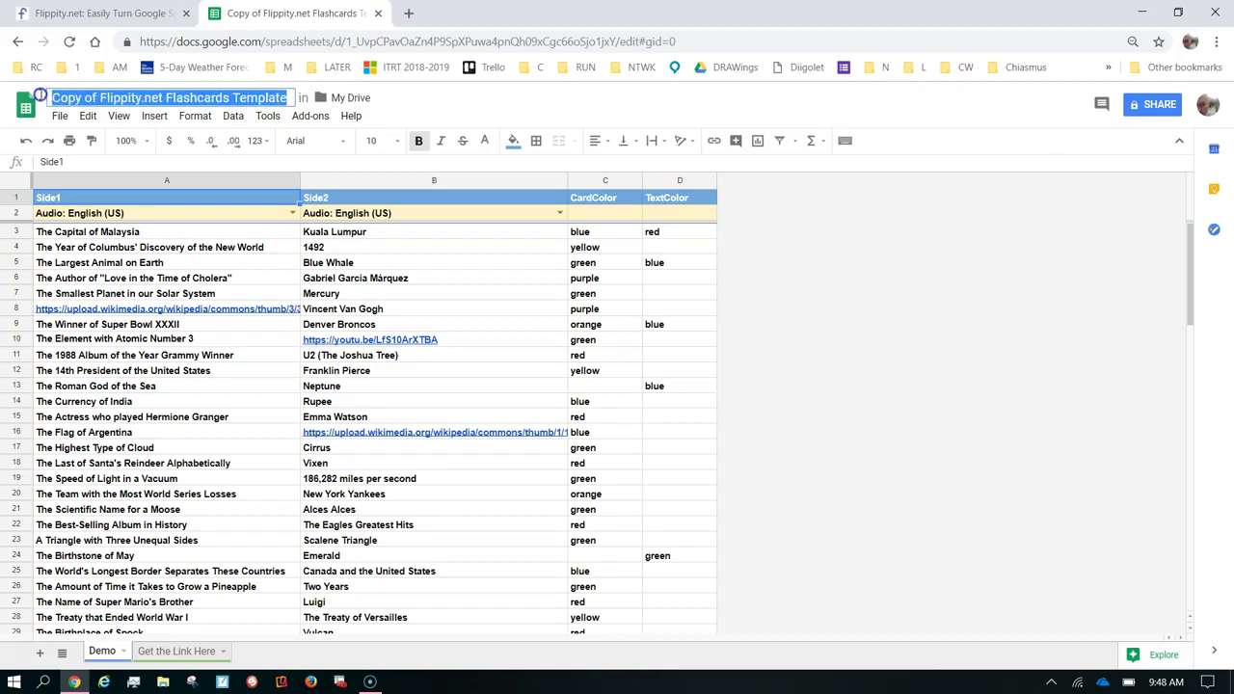
{"action": "type", "text": "P"}
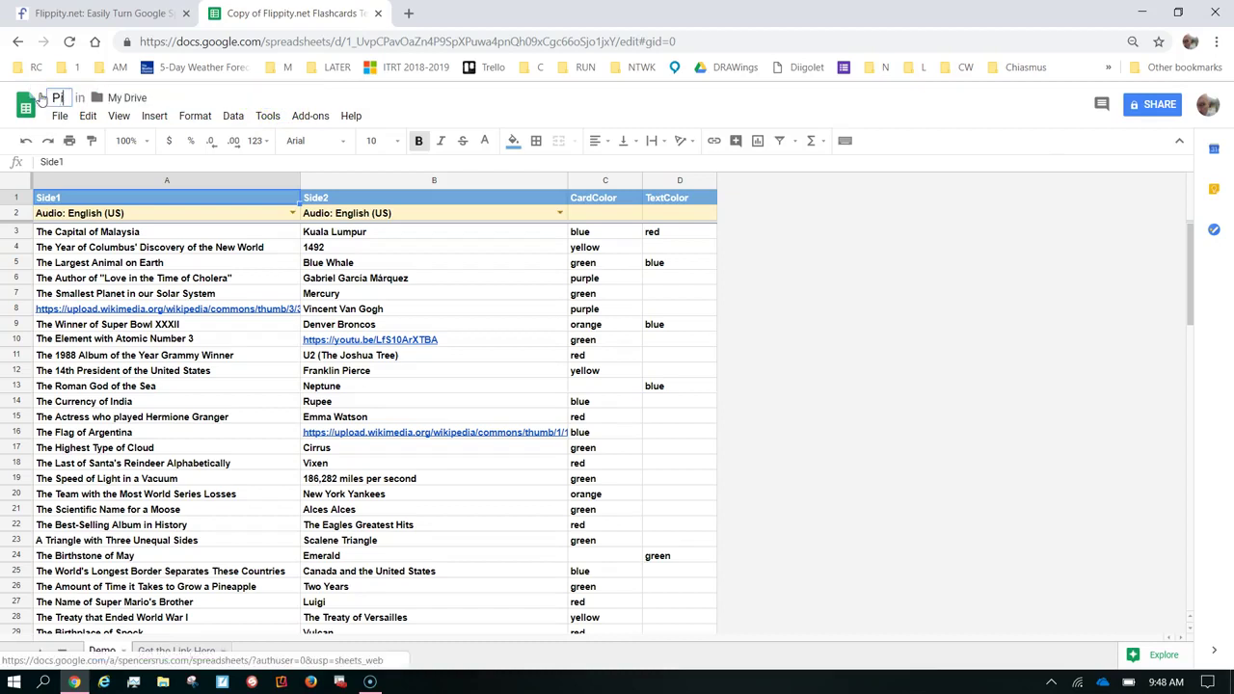
{"action": "type", "text": "ixa"}
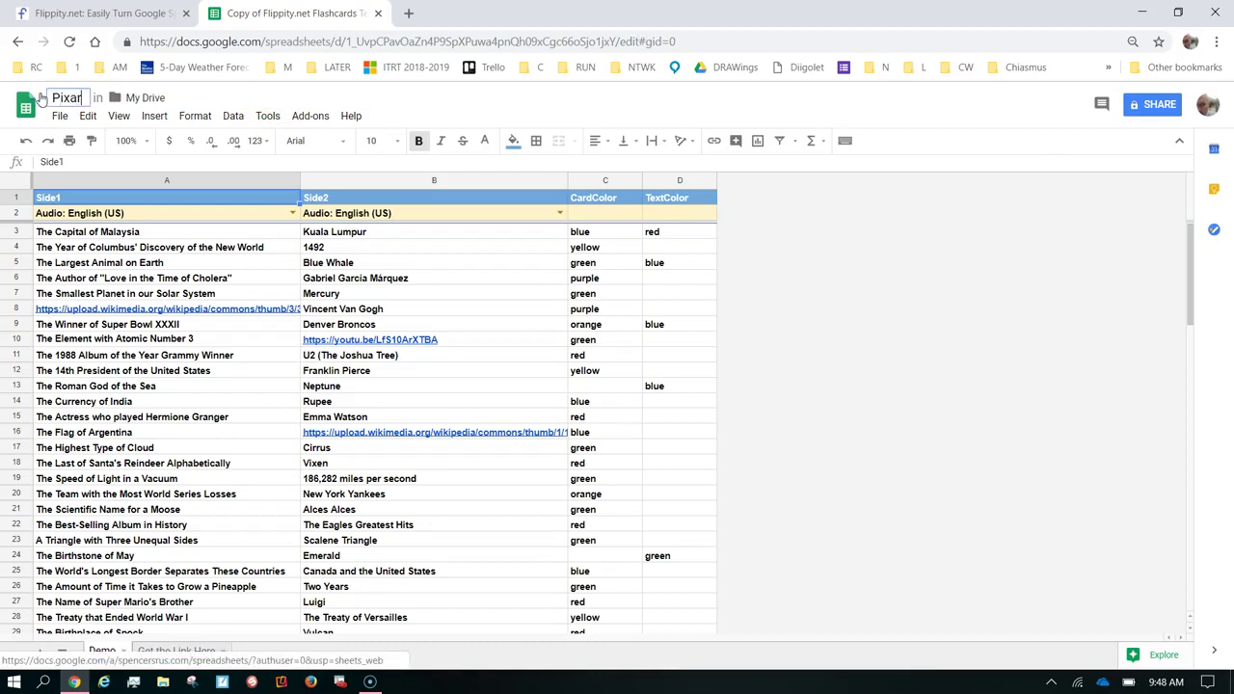
{"action": "type", "text": "r"}
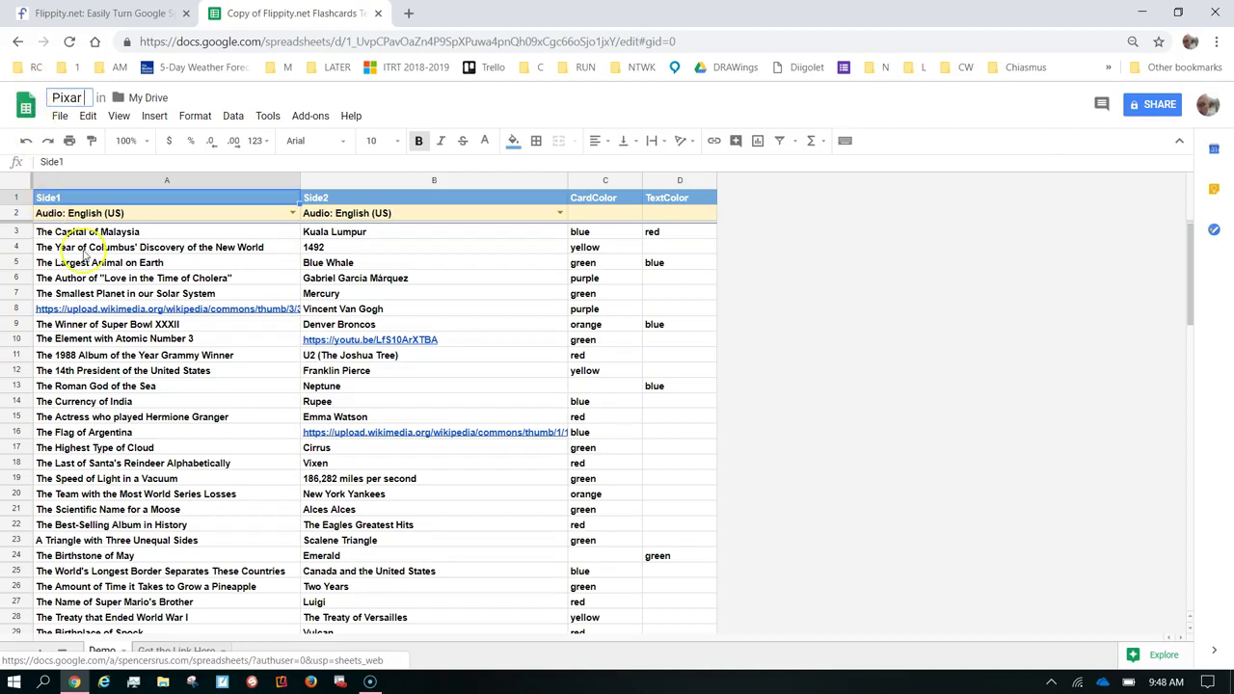
{"action": "key", "text": "Return"}
Step: Clear the sample card rows and paste sixteen Pixar characters with their movies from A3
{"action": "left_click", "coordinate": [97, 249]}
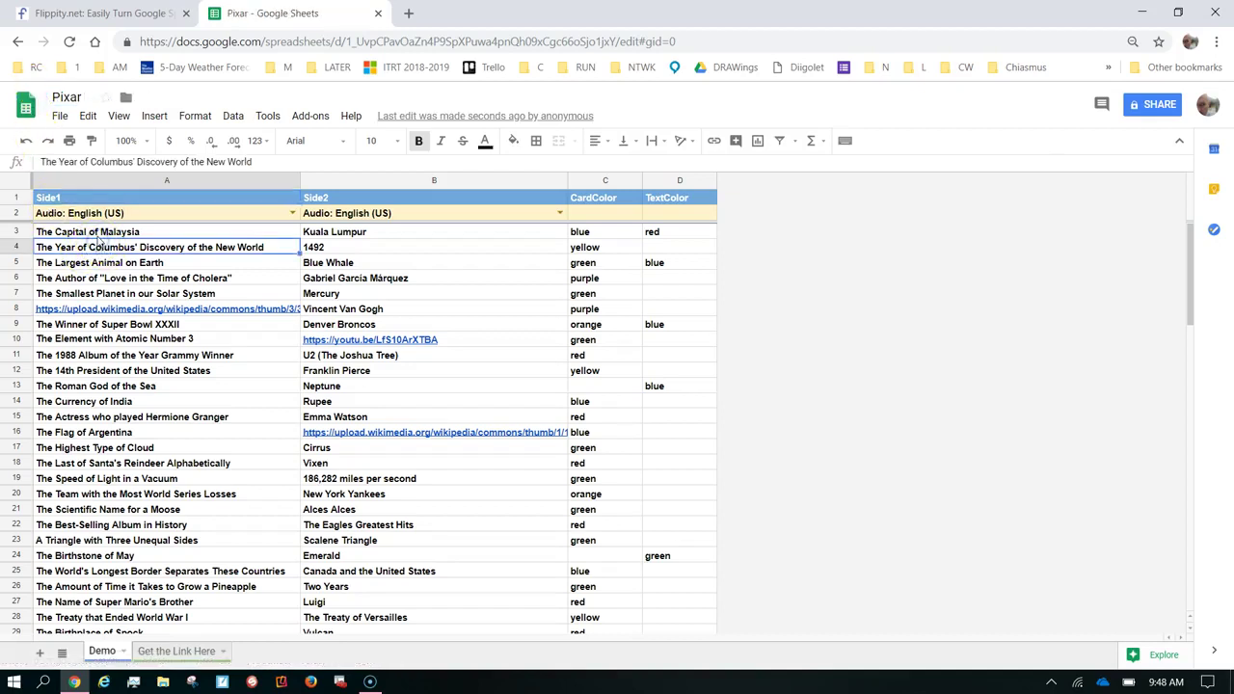
{"action": "mouse_move", "coordinate": [97, 233]}
{"action": "left_mouse_down"}
{"action": "mouse_move", "coordinate": [421, 604]}
{"action": "mouse_move", "coordinate": [677, 528]}
{"action": "mouse_move", "coordinate": [675, 543]}
{"action": "left_mouse_up"}
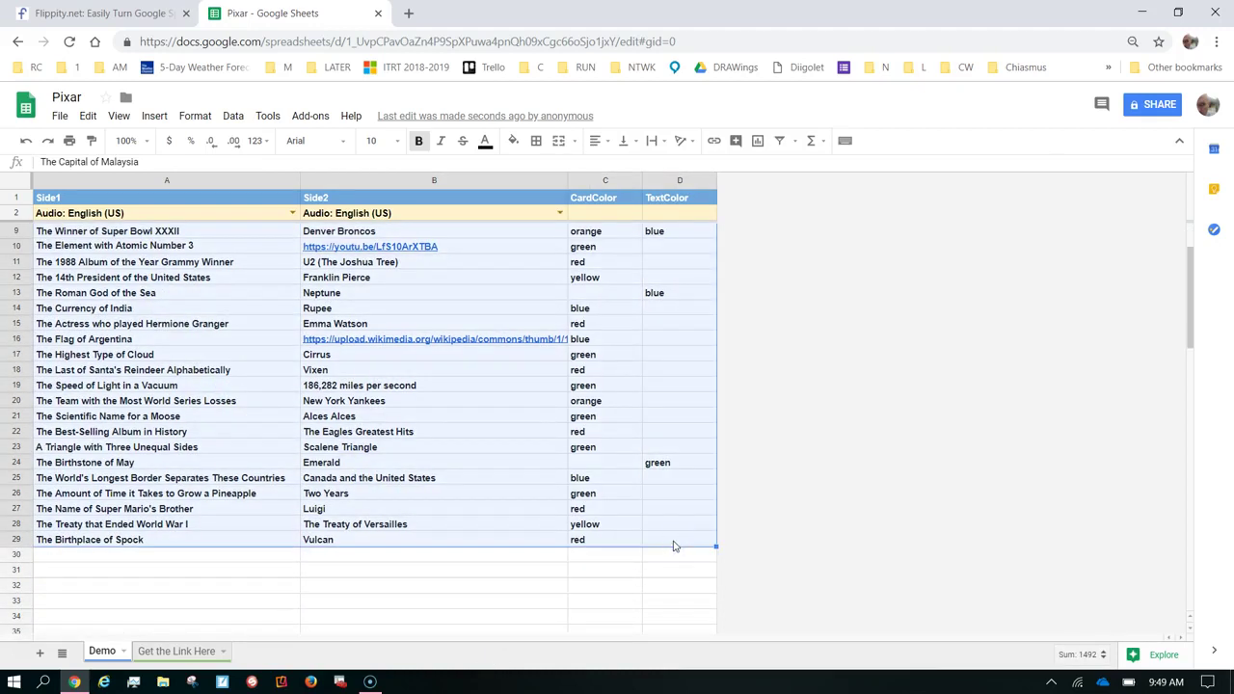
{"action": "key", "text": "Delete"}
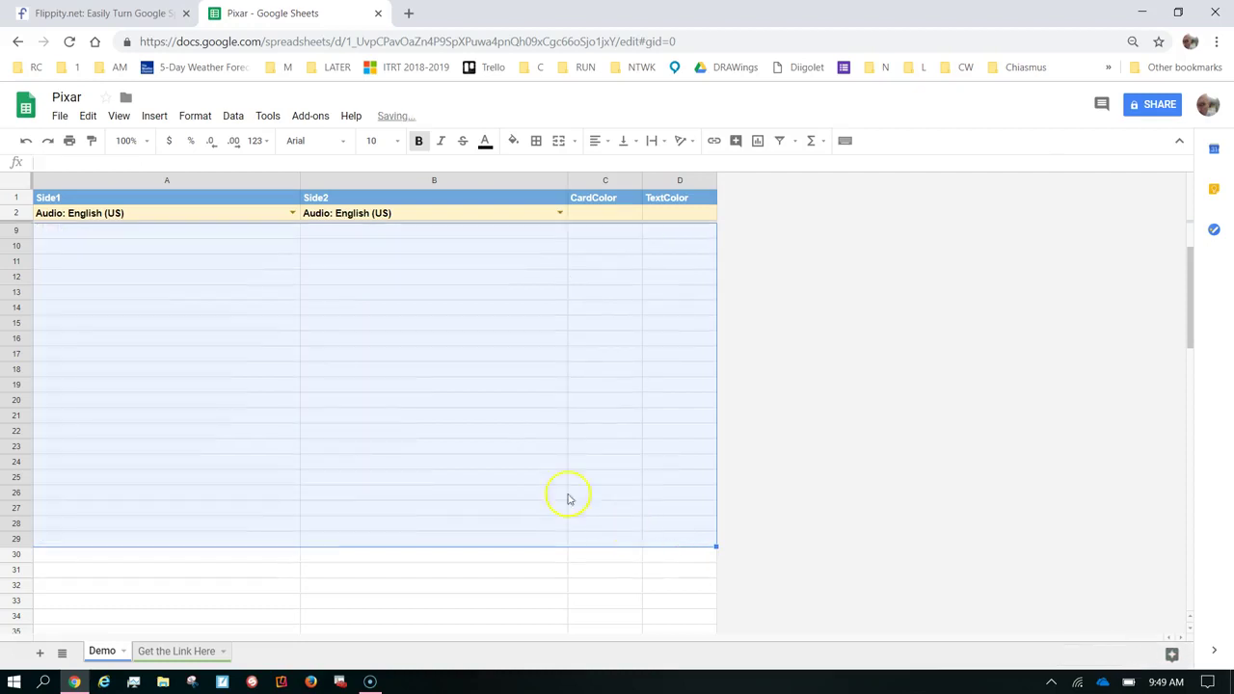
{"action": "scroll", "coordinate": [486, 455], "scroll_direction": "up", "scroll_amount": 2}
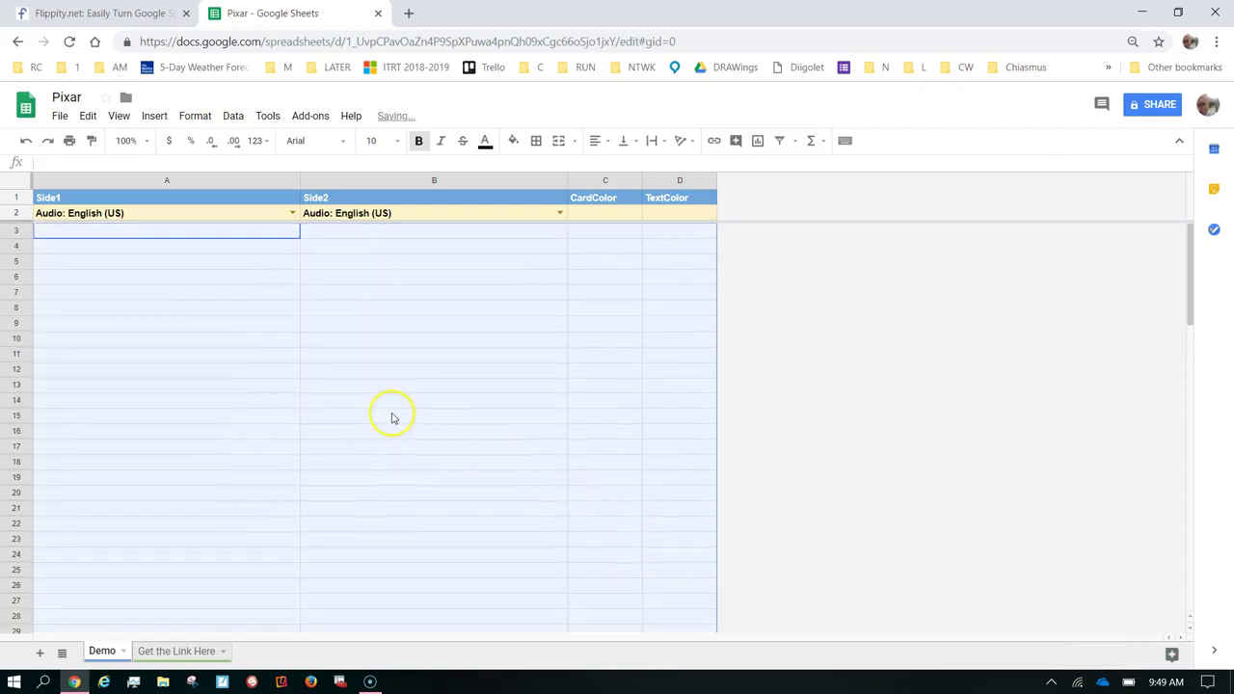
{"action": "left_click", "coordinate": [163, 231]}
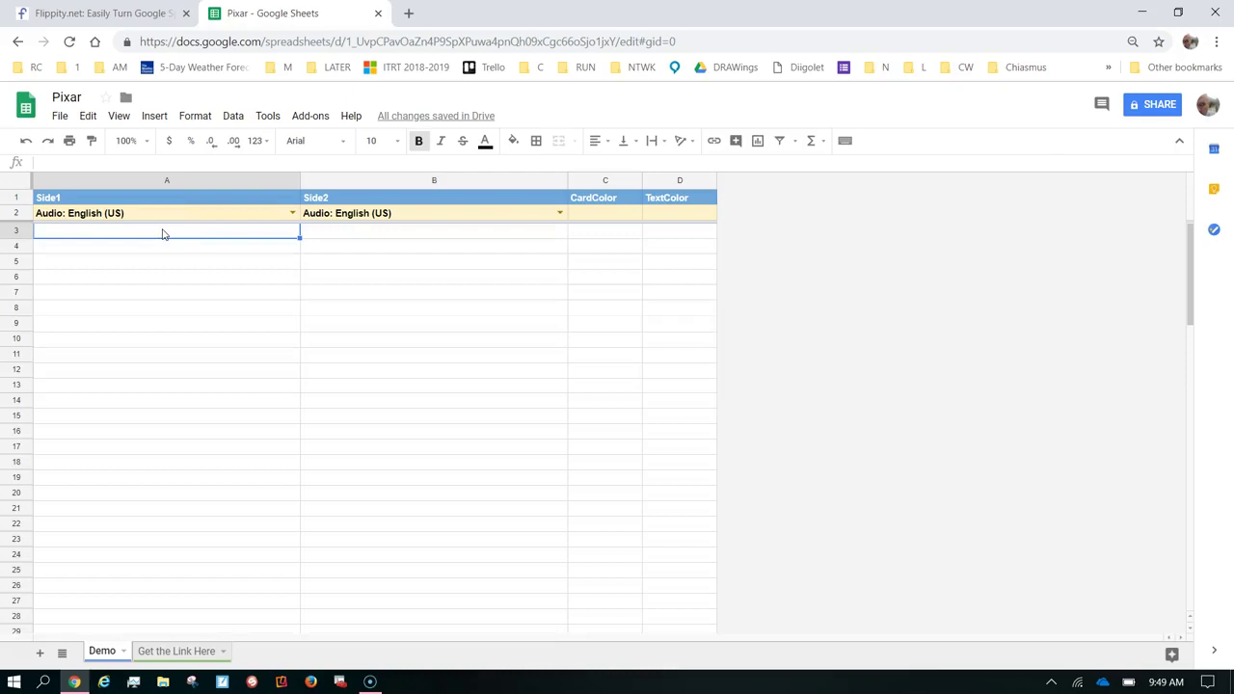
{"action": "type", "text": "Bob  Parr\tThe Incredibles Bing Bong\tInside Out Roz\tMonsters, Inc. Dory\tFinding Nemo Stinky Pete\tToy Story Merida\tBrave Dug\tUp Remy\tRatatouille Heimlich\tBug's LIfe Eve\tWall-E Mater\tCars Rapunzel\tTangled Glitch\tWreck-It Ralph Minions\tDespicable Me Rhino\tBolt Timon\tLion King"}
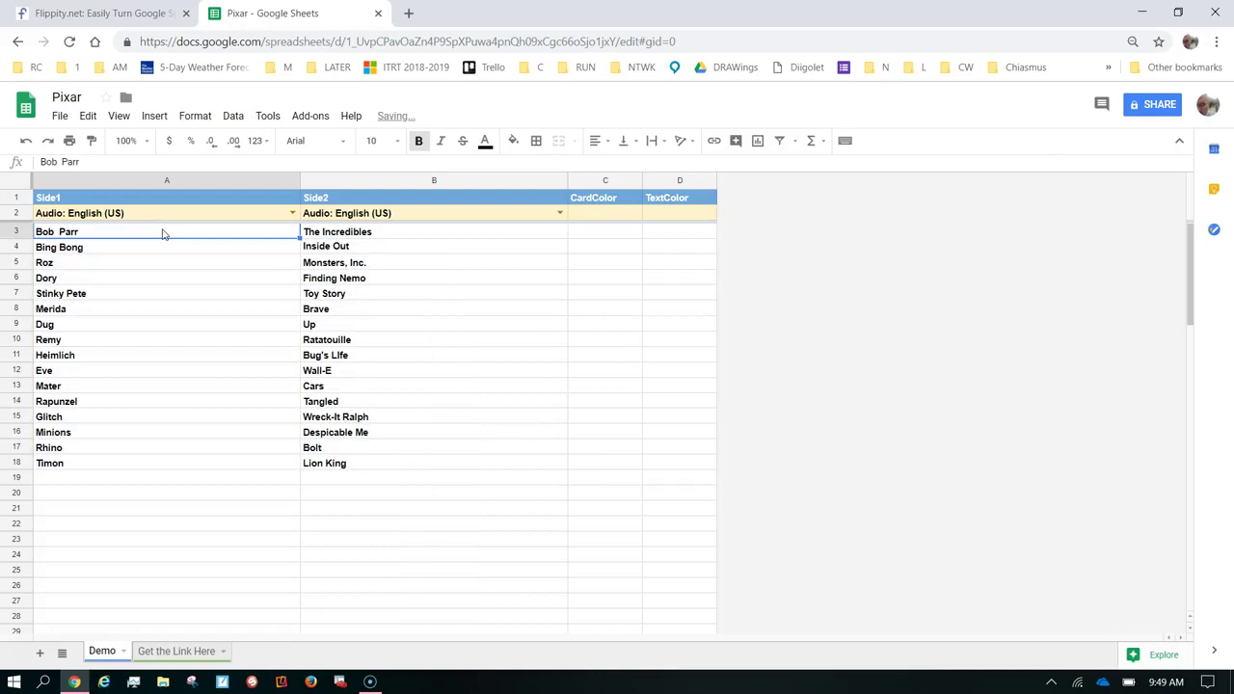
{"action": "left_click", "coordinate": [214, 239]}
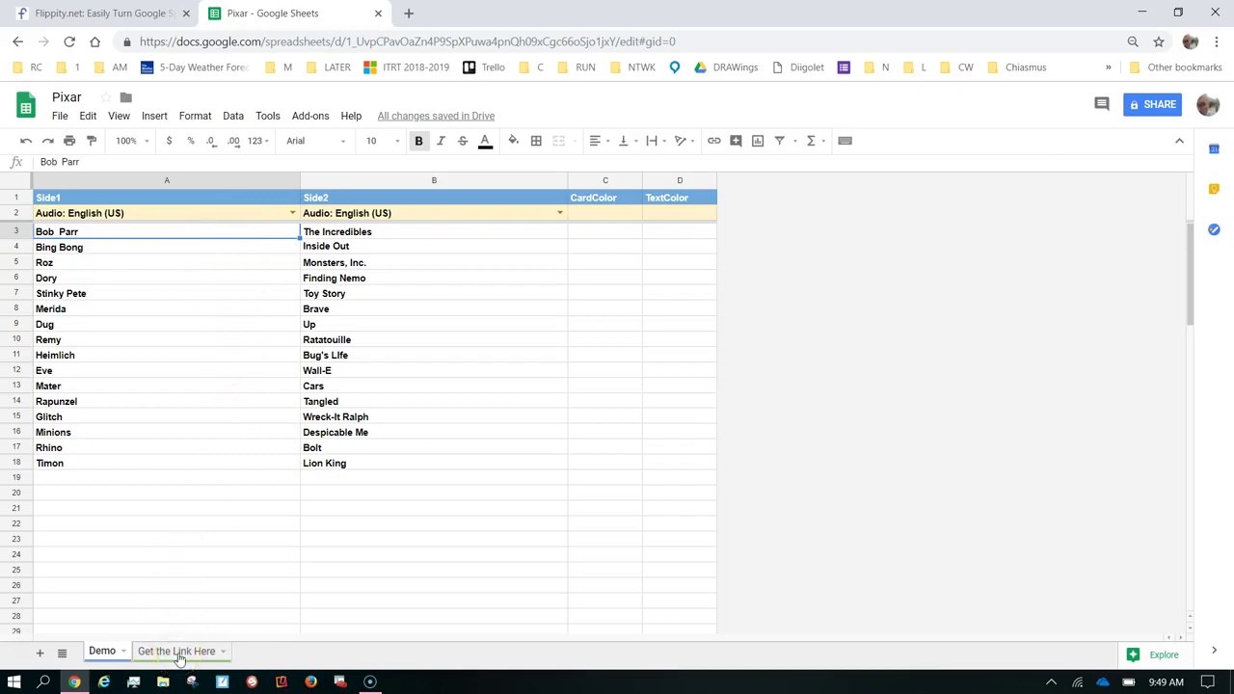
Step: Publish the whole Pixar spreadsheet to the web from the Get the Link Here sheet
{"action": "left_click", "coordinate": [178, 652]}
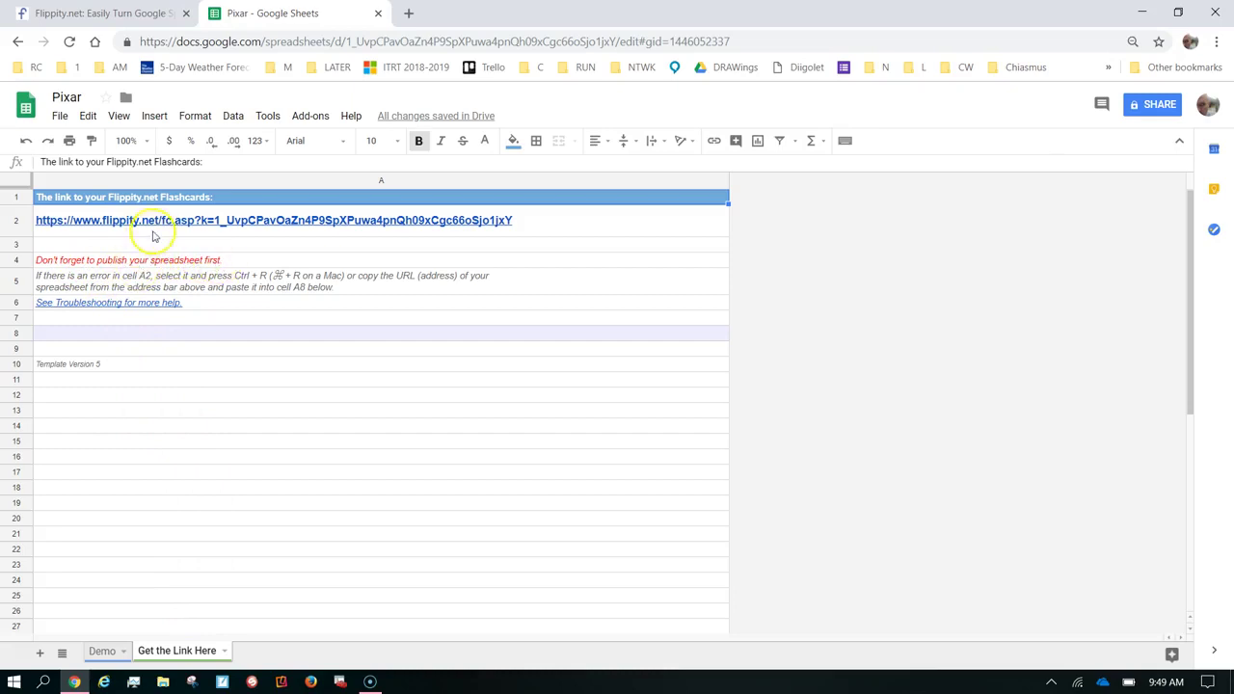
{"action": "left_click", "coordinate": [60, 117]}
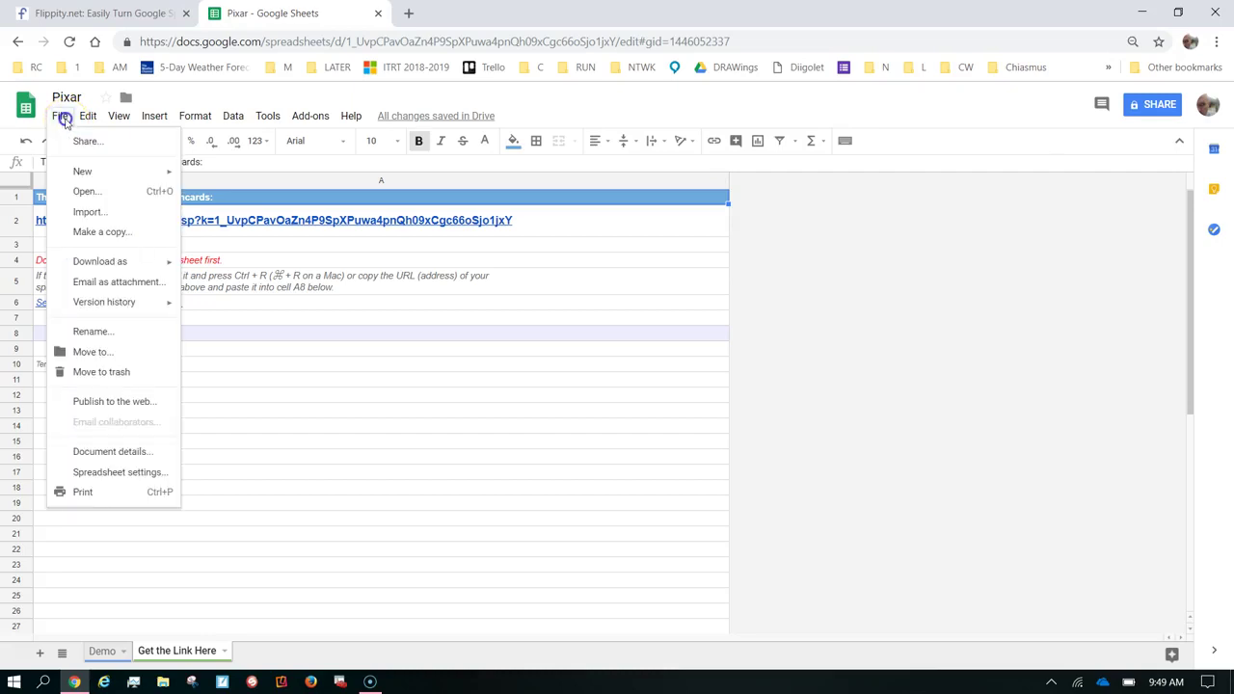
{"action": "left_click", "coordinate": [127, 403]}
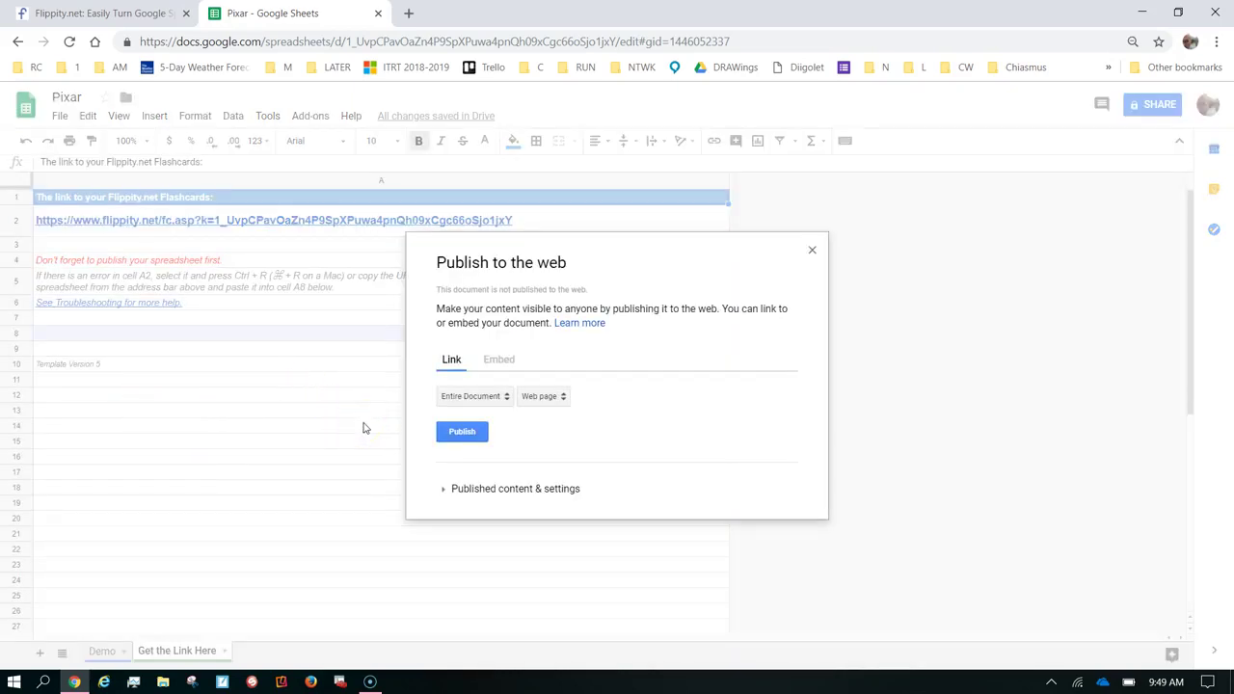
{"action": "left_click", "coordinate": [458, 434]}
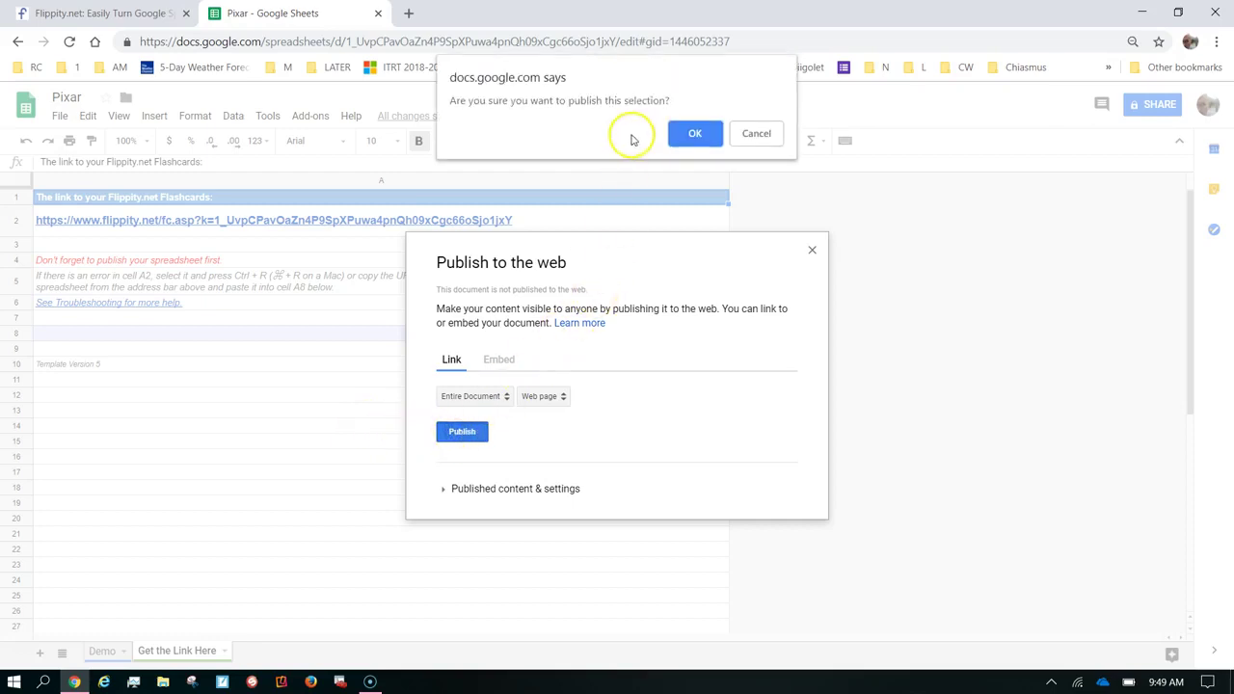
{"action": "left_click", "coordinate": [692, 134]}
{"action": "left_click", "coordinate": [694, 135]}
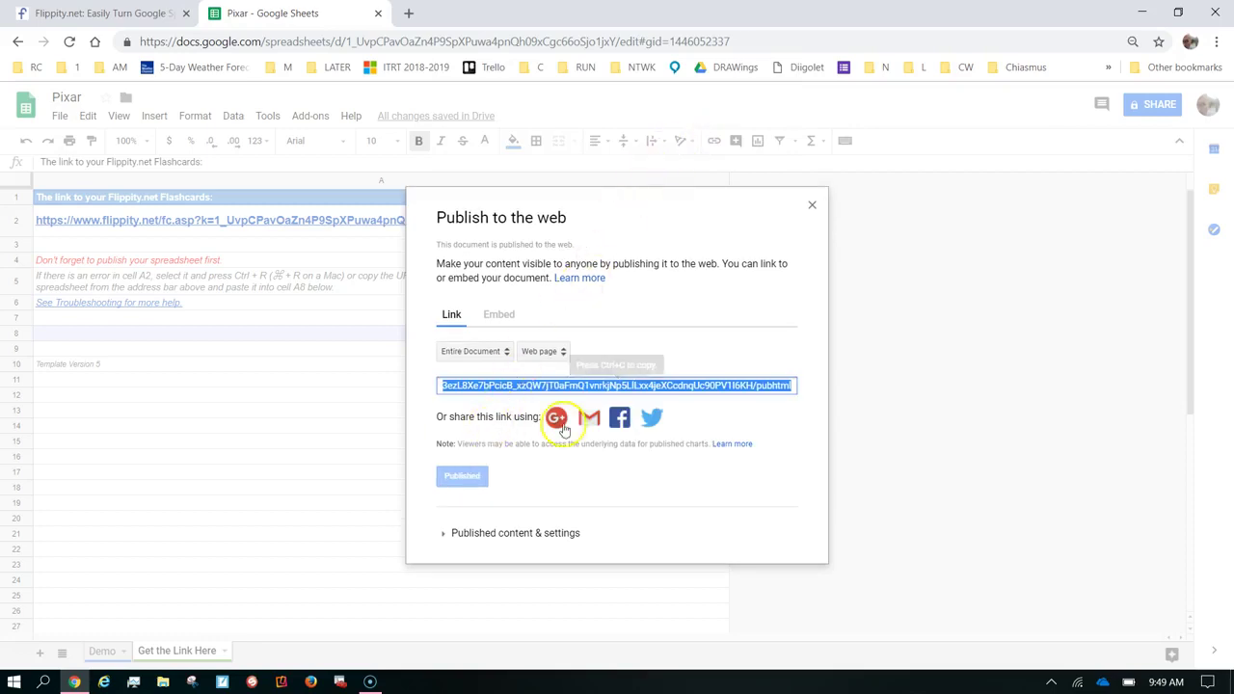
{"action": "left_click", "coordinate": [813, 209]}
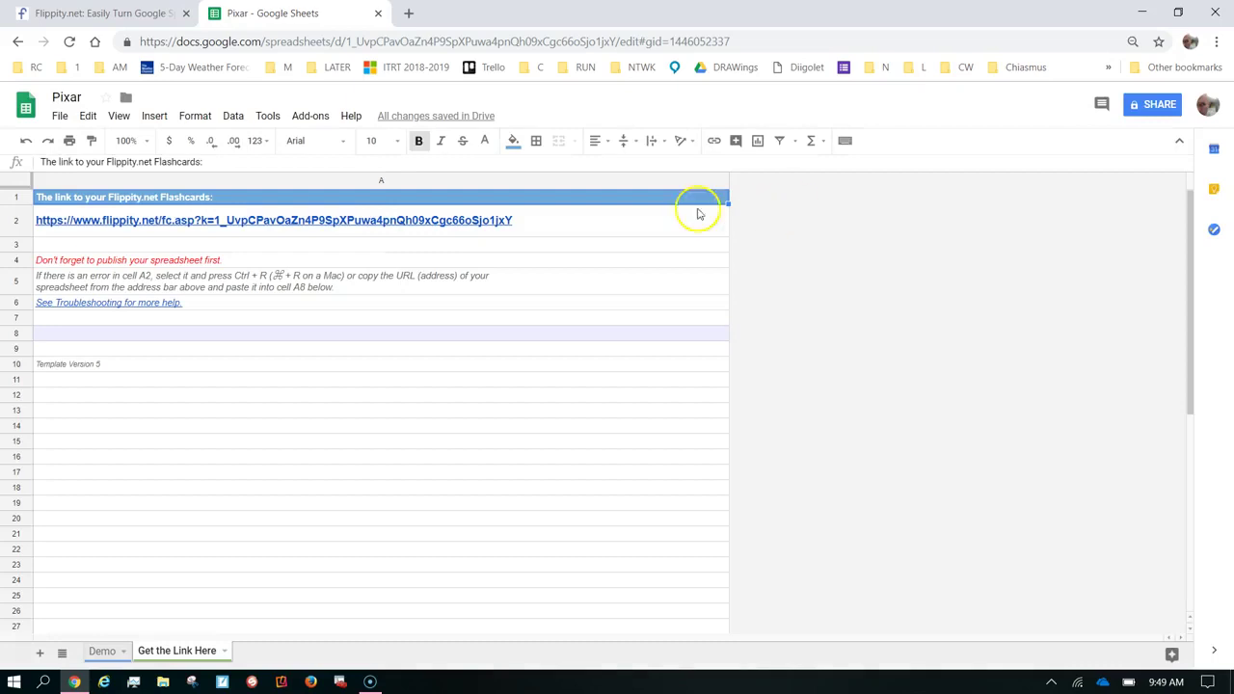
Step: Open the Flippity link, flip the Bob Parr, Bing Bong and Roz cards, then close the page
{"action": "left_click", "coordinate": [246, 224]}
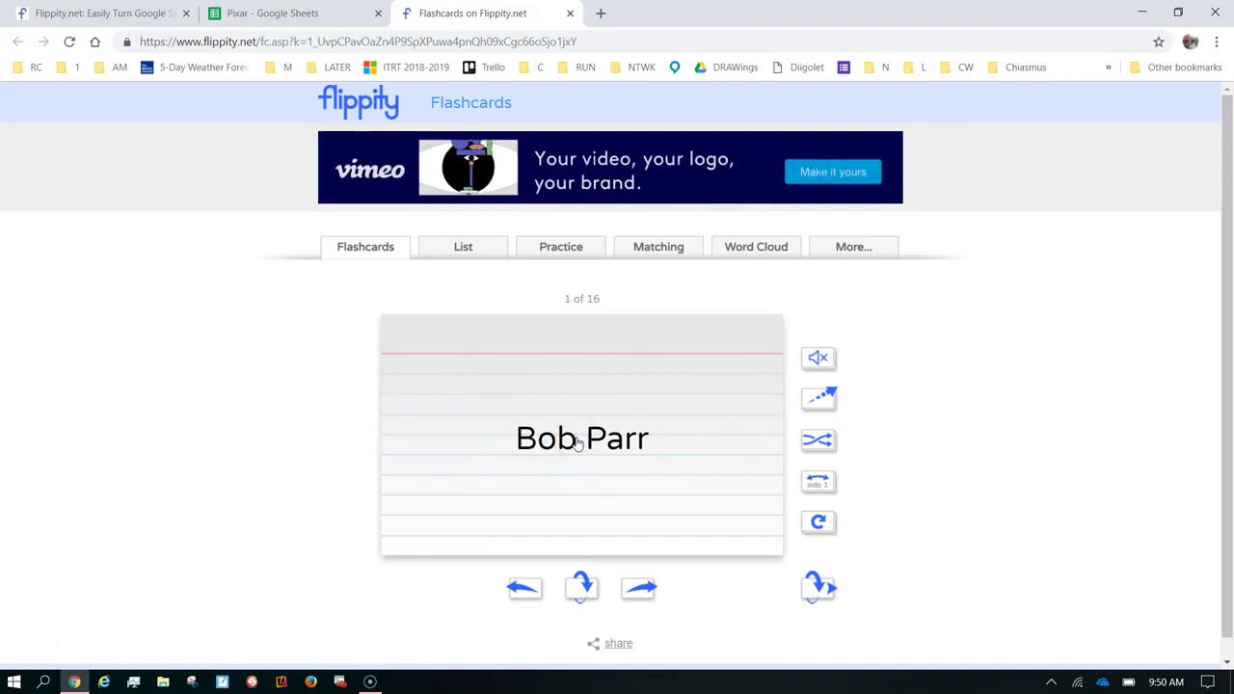
{"action": "left_click", "coordinate": [576, 440]}
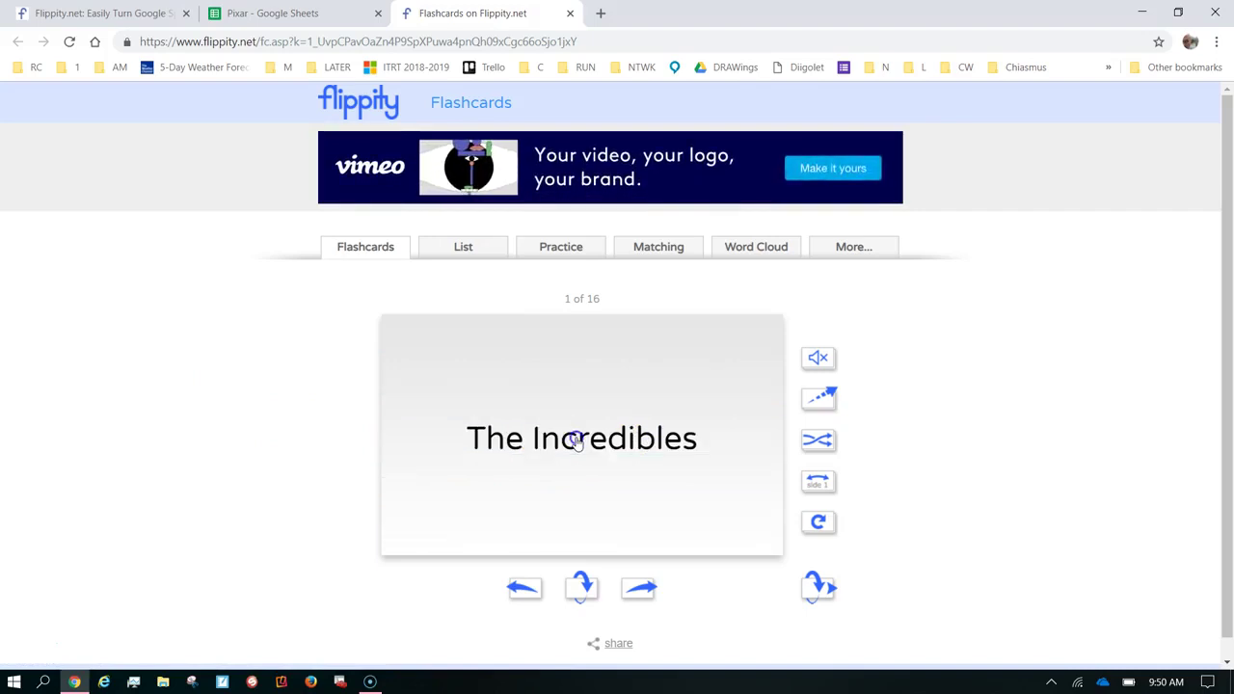
{"action": "left_click", "coordinate": [577, 442]}
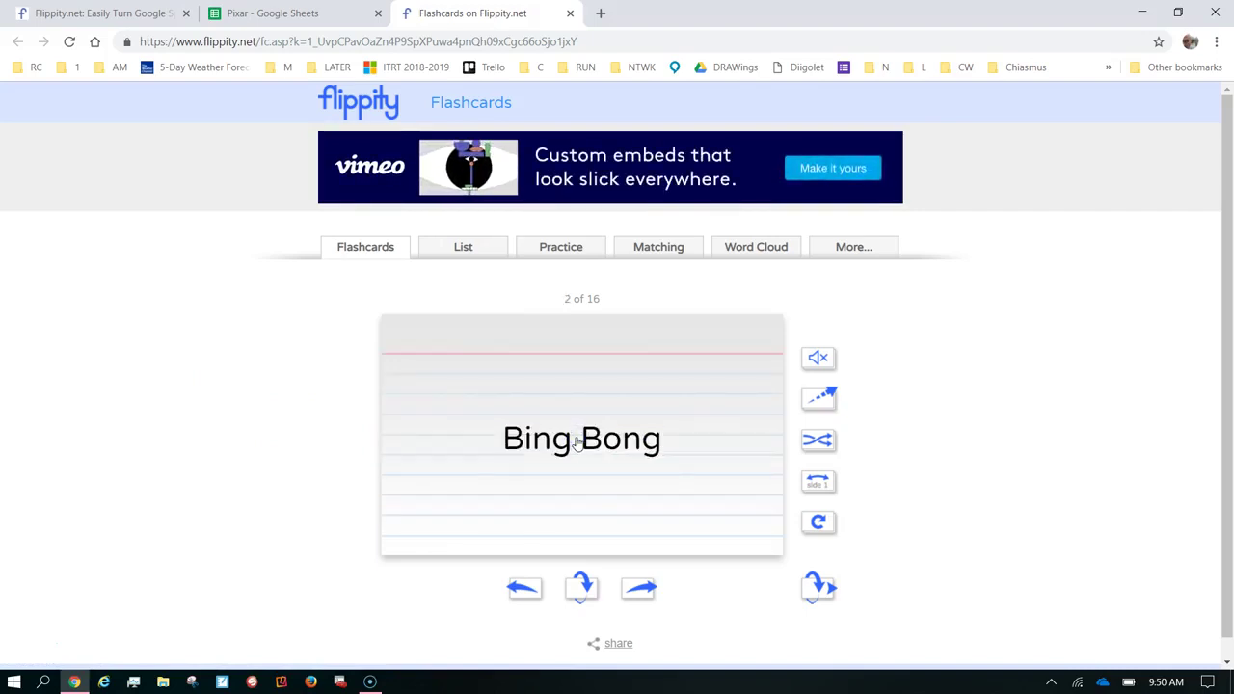
{"action": "left_click", "coordinate": [576, 441]}
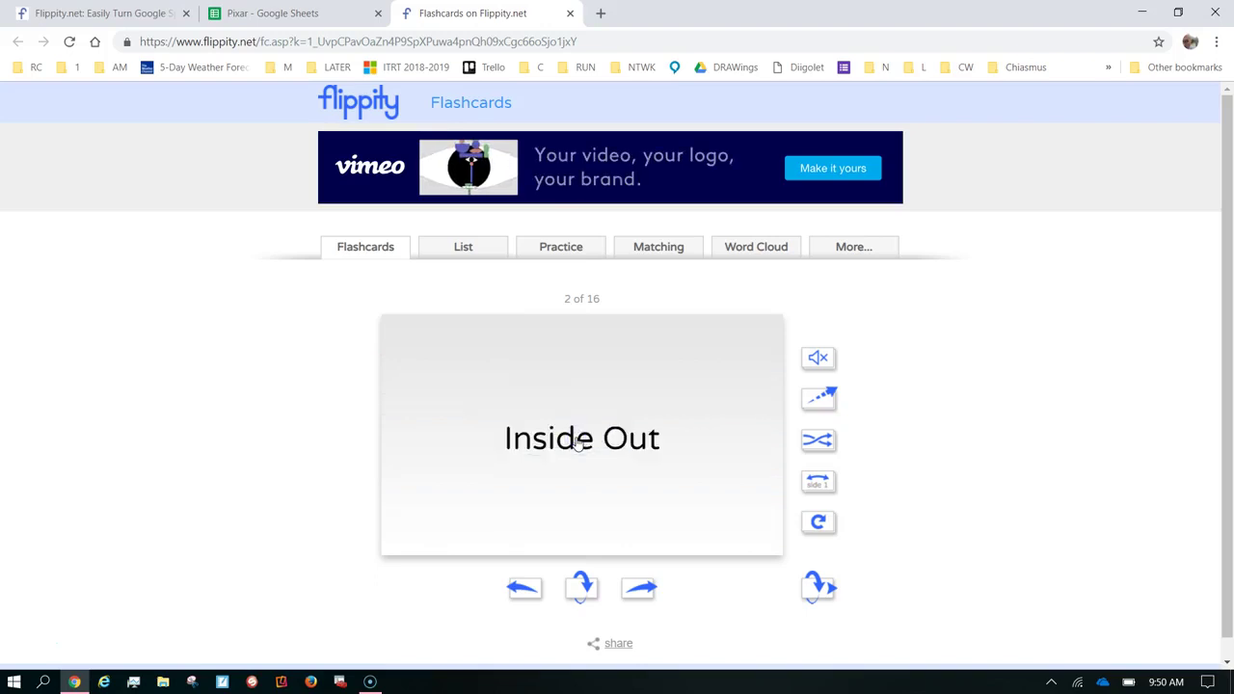
{"action": "left_click", "coordinate": [576, 442]}
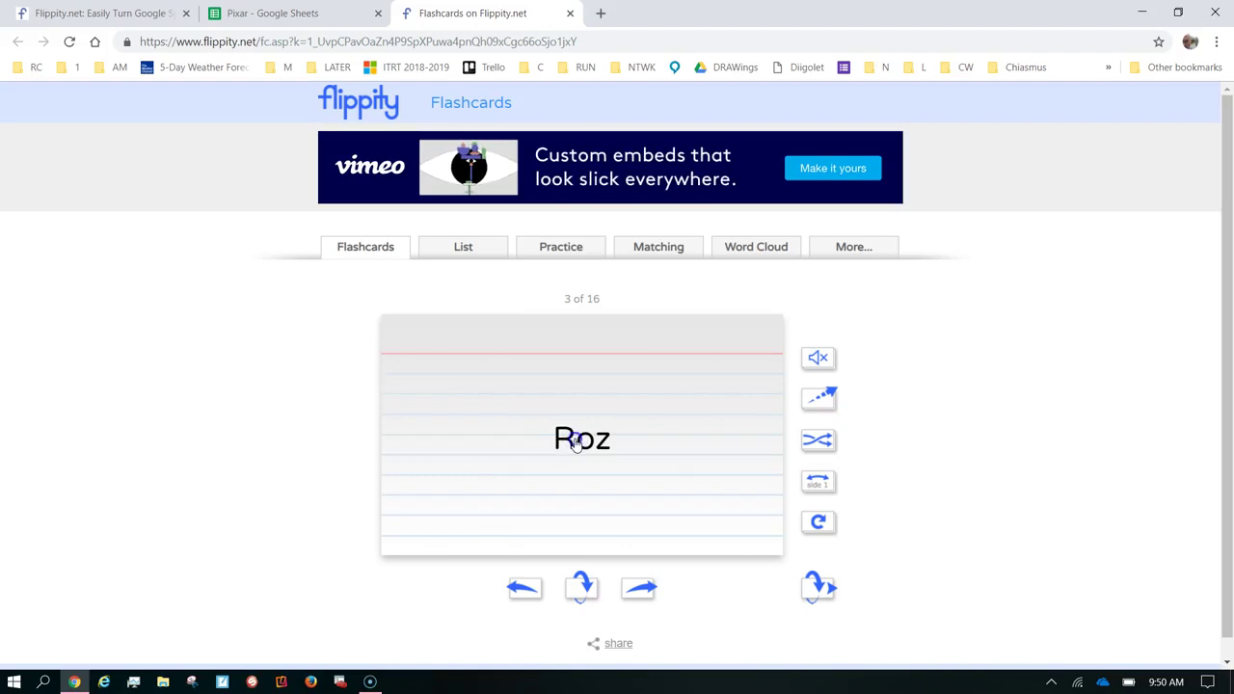
{"action": "left_click", "coordinate": [576, 442]}
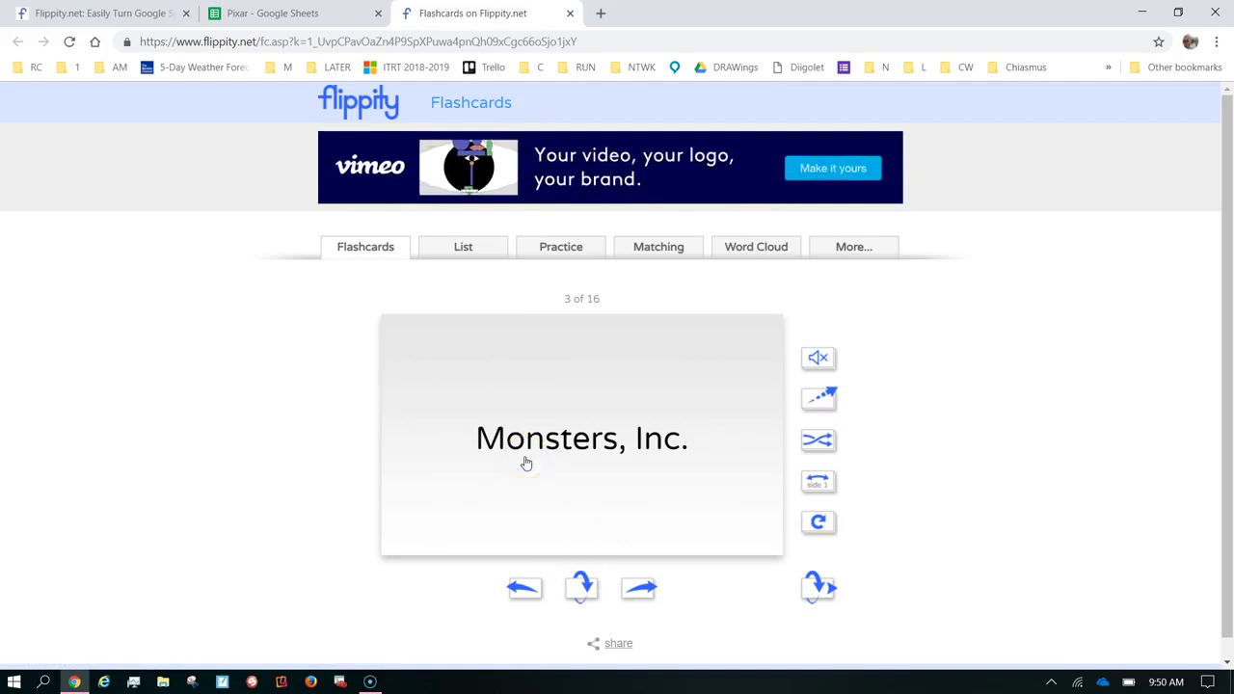
{"action": "left_click", "coordinate": [573, 13]}
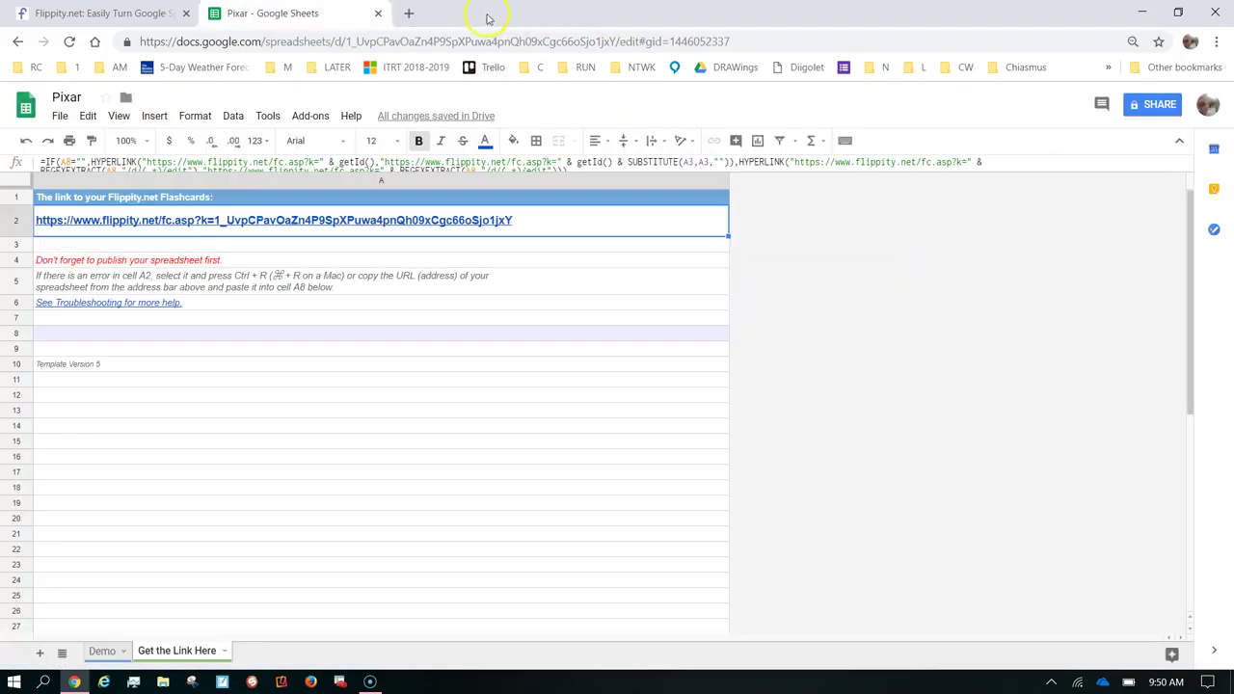
Step: Close the Pixar spreadsheet tab and navigate to the Google Sheets home page
{"action": "left_click", "coordinate": [378, 12]}
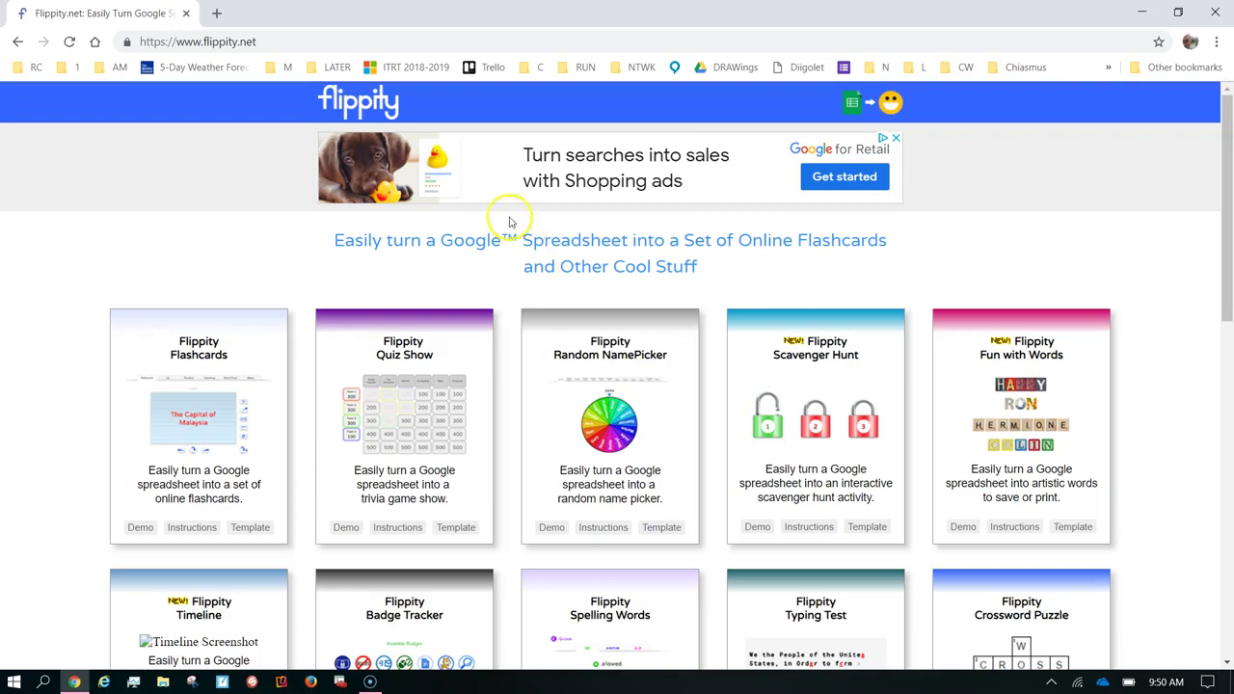
{"action": "left_click", "coordinate": [280, 44]}
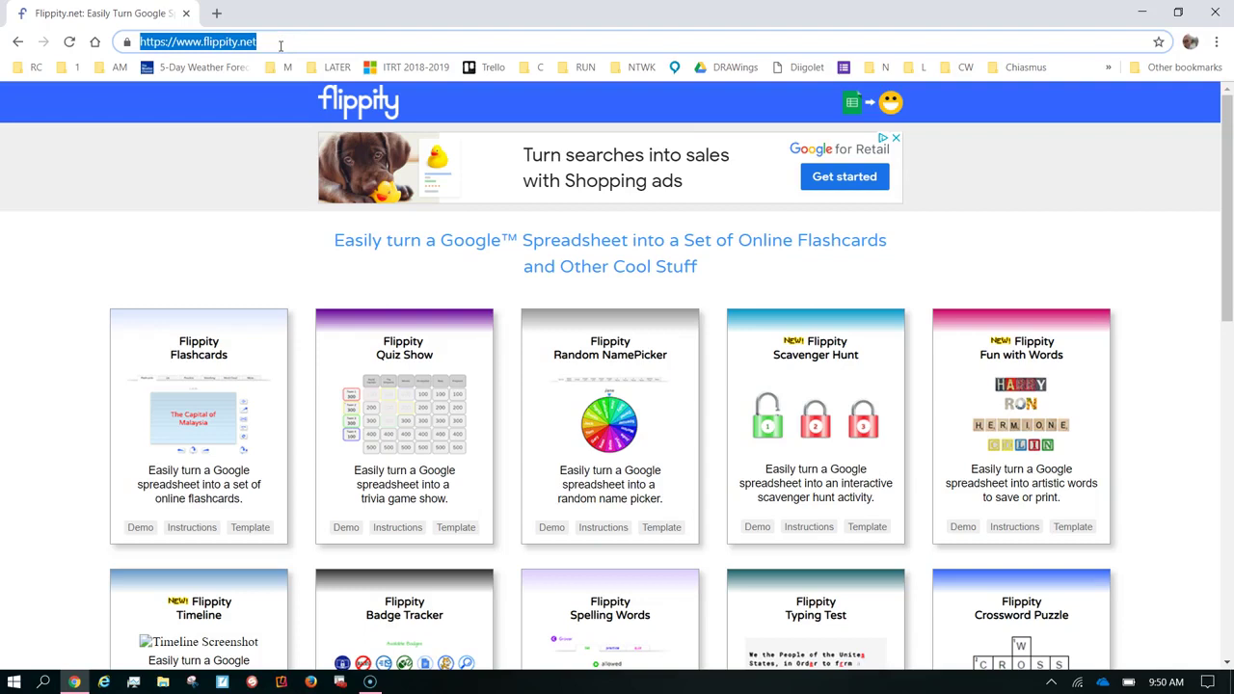
{"action": "type", "text": "she"}
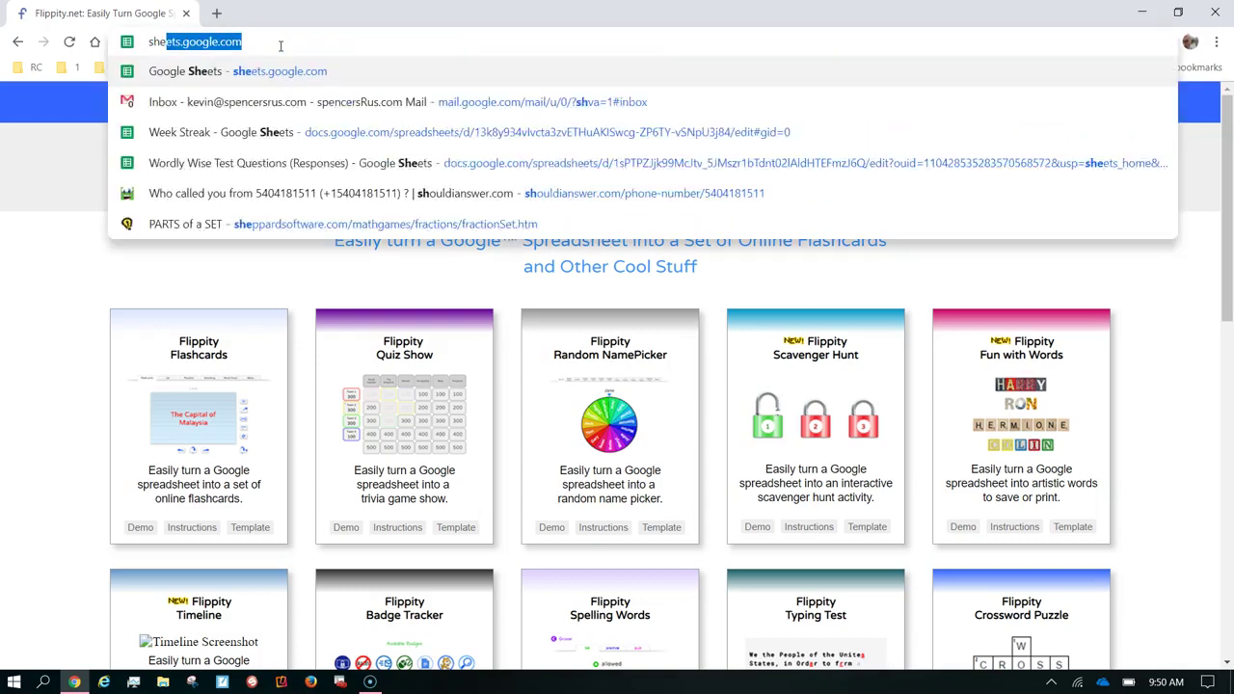
{"action": "type", "text": "ets.goog."}
{"action": "type", "text": "le.com/spread"}
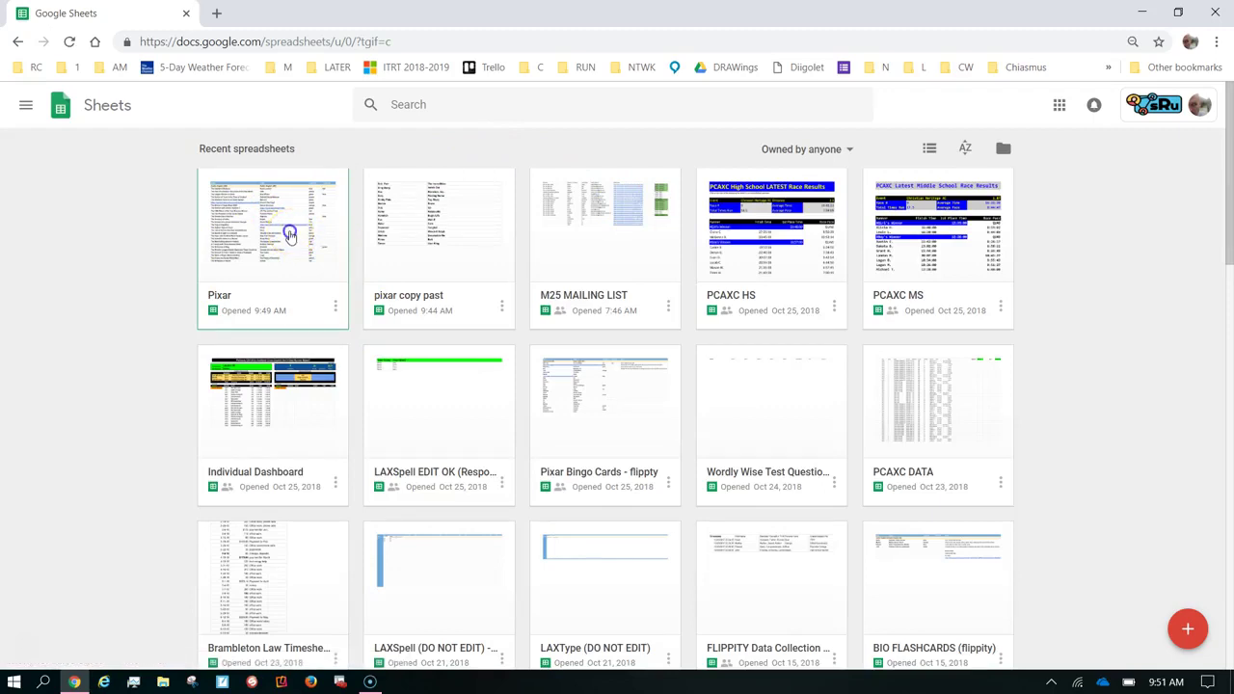
Step: Reopen Pixar and give the first four cards CardColor red, purple, green and orange
{"action": "left_click", "coordinate": [289, 236]}
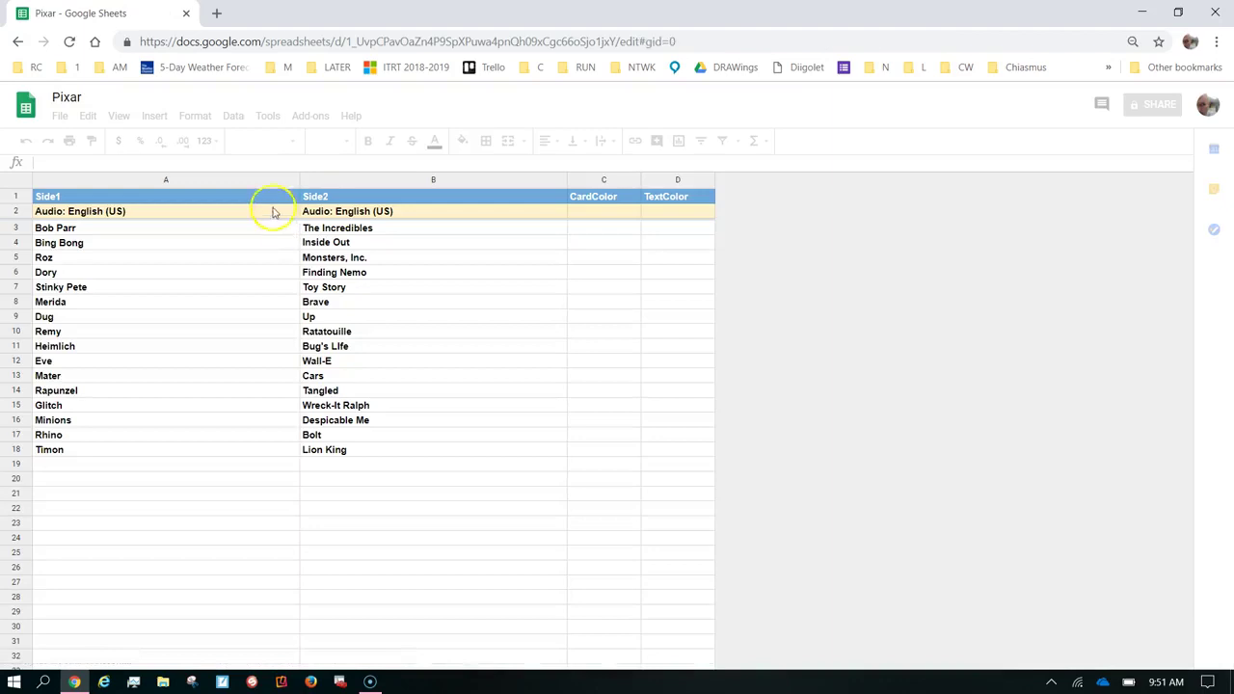
{"action": "left_click", "coordinate": [593, 234]}
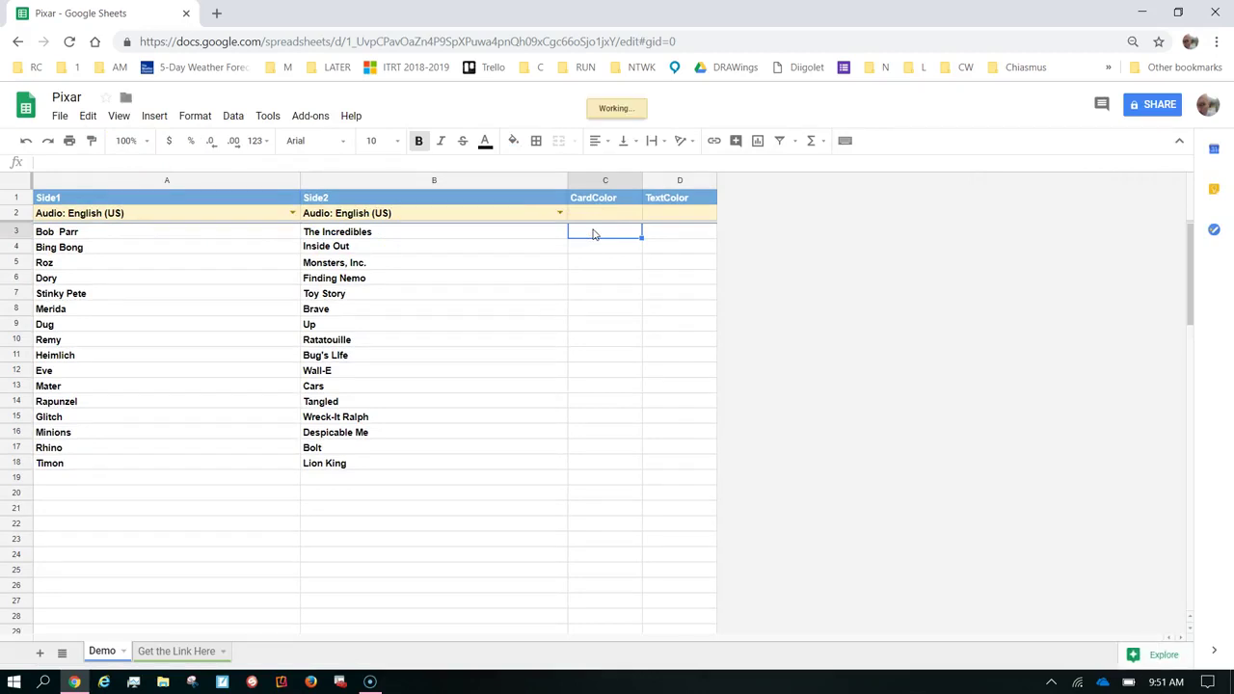
{"action": "type", "text": "#"}
{"action": "key", "text": "Return"}
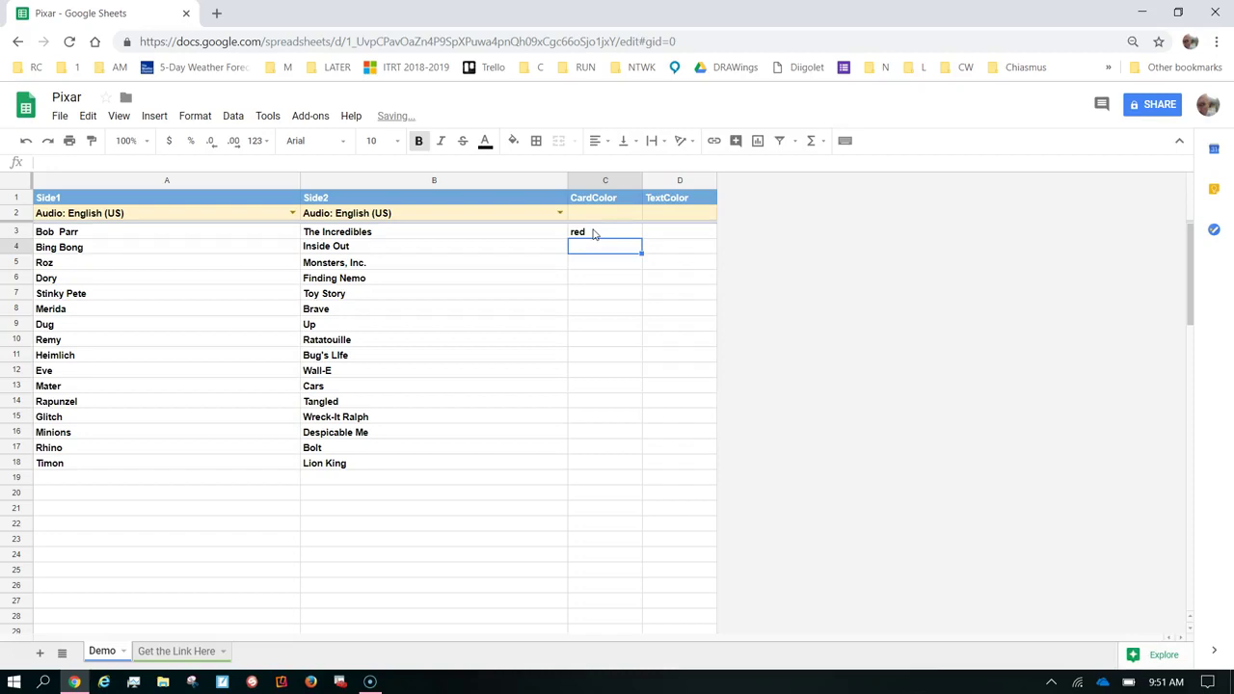
{"action": "type", "text": "purple"}
{"action": "key", "text": "Return"}
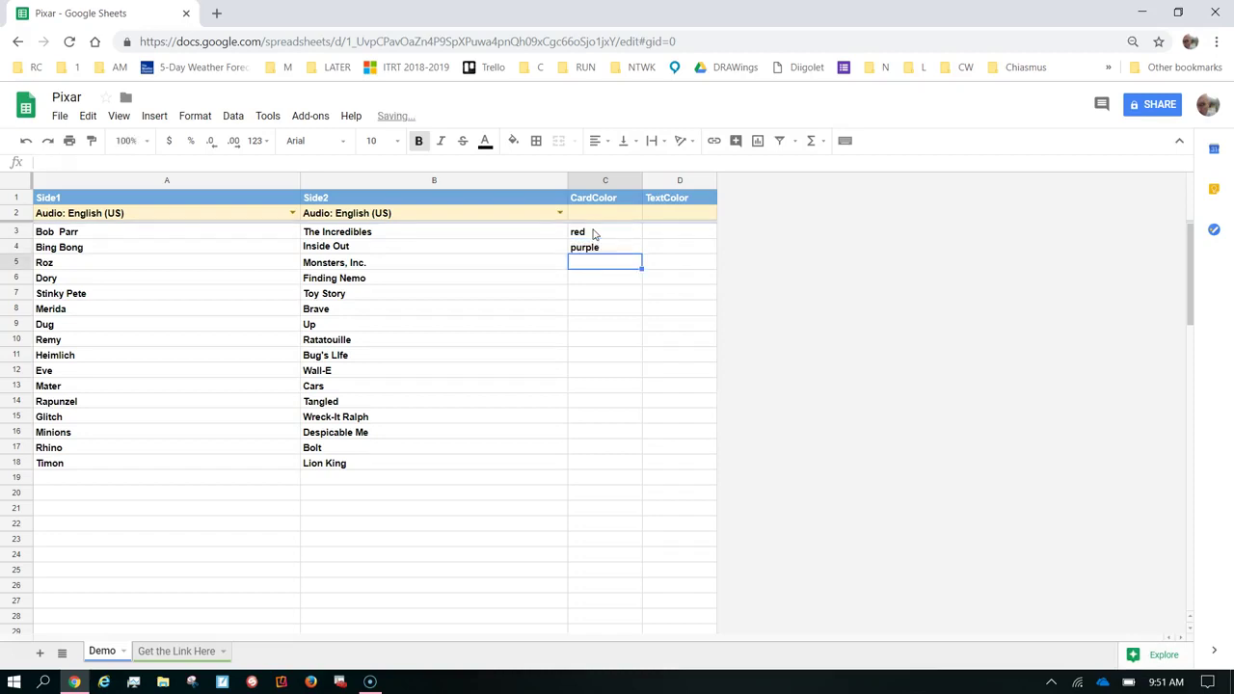
{"action": "type", "text": "green"}
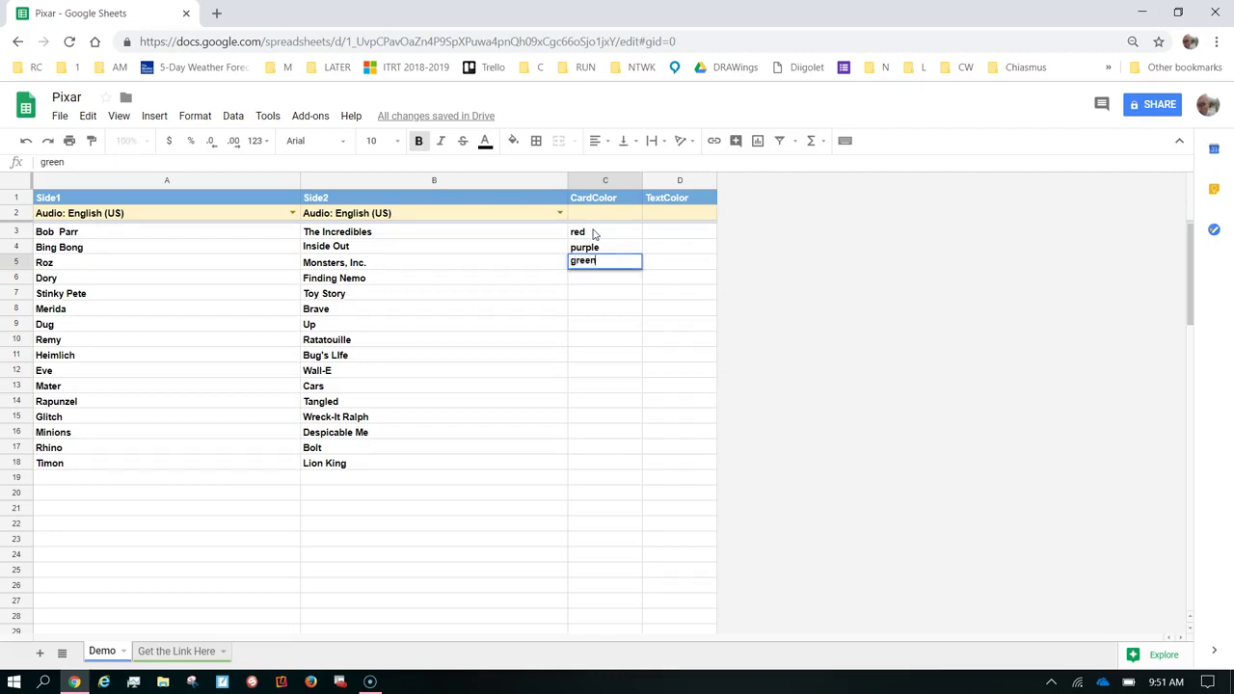
{"action": "key", "text": "Return"}
{"action": "type", "text": "orange"}
{"action": "key", "text": "Return"}
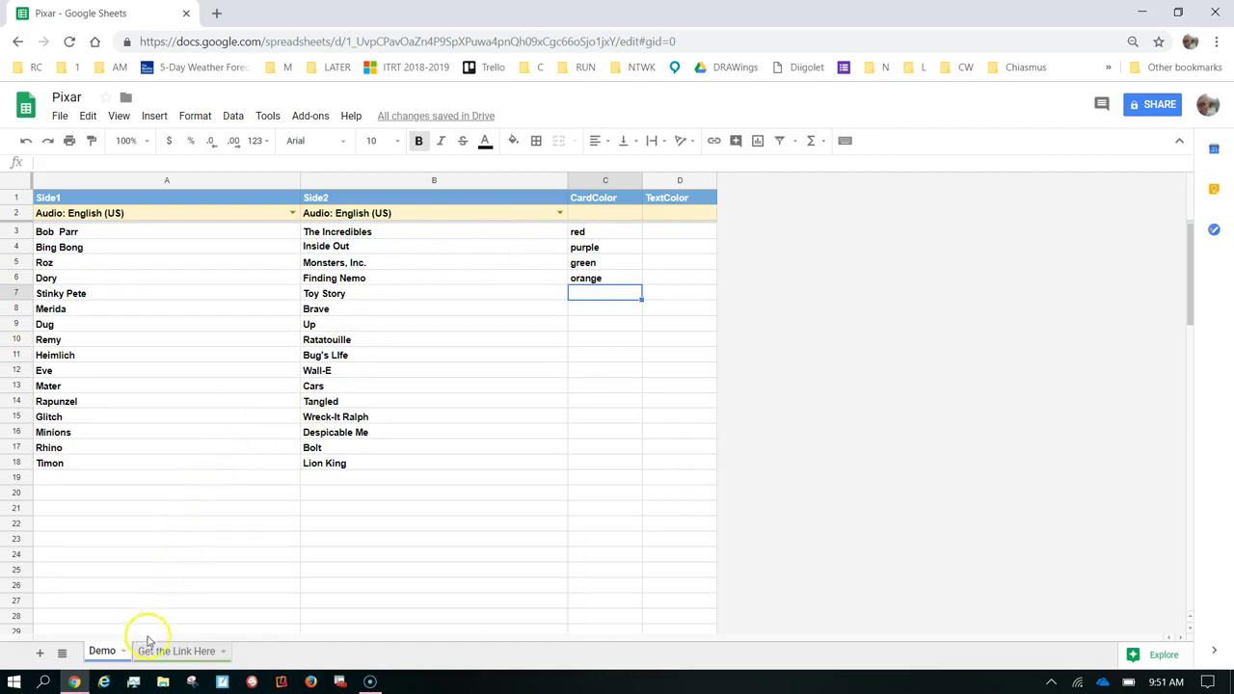
Step: Open the flashcards link in a new tab and flip through the colored cards to Stinky Pete
{"action": "left_click", "coordinate": [161, 653]}
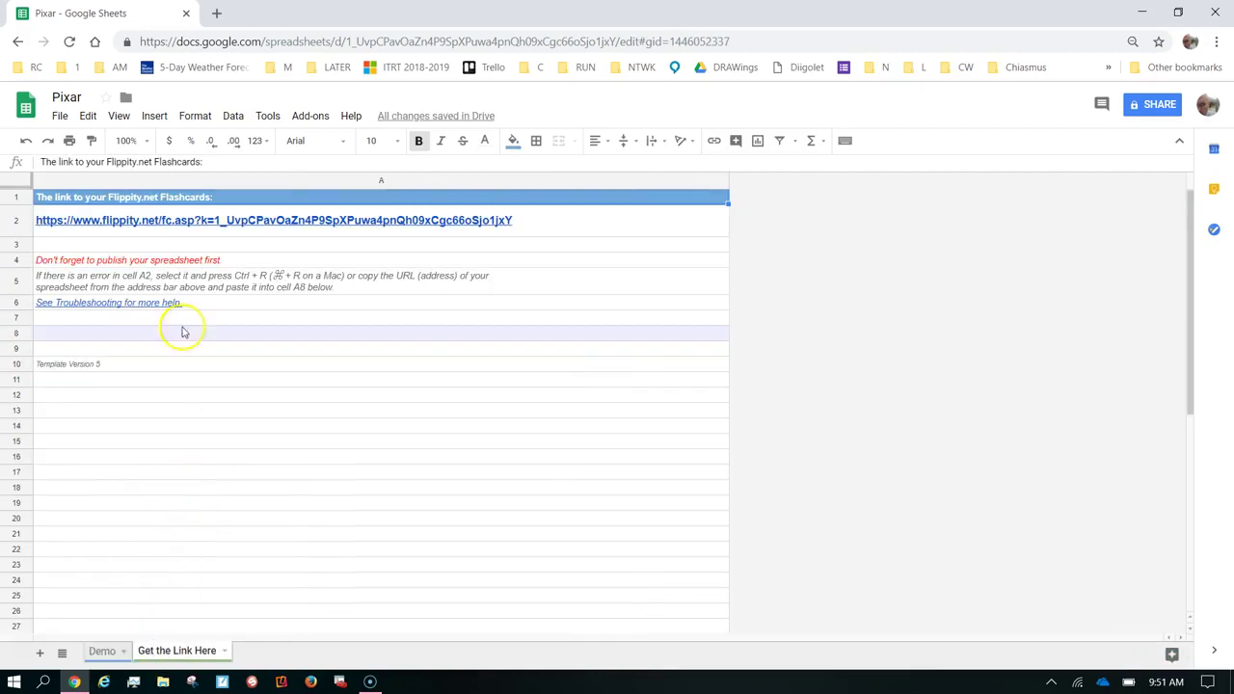
{"action": "left_click", "coordinate": [201, 220]}
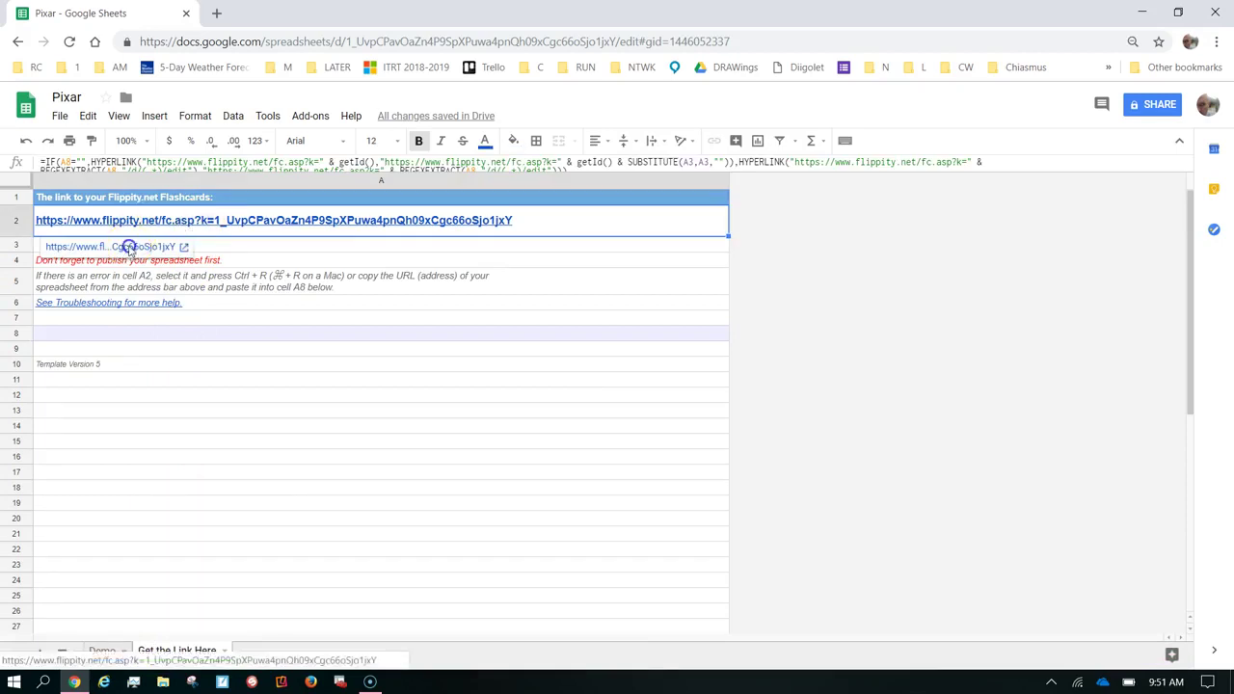
{"action": "left_click", "coordinate": [128, 247]}
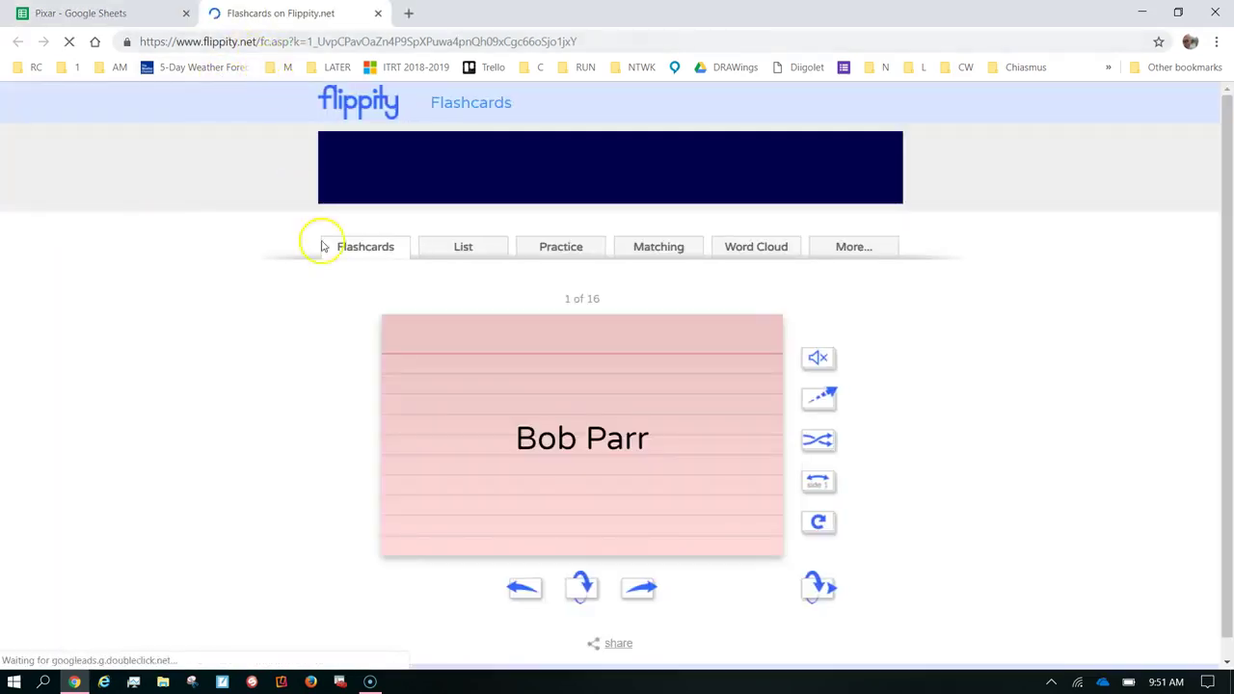
{"action": "left_click", "coordinate": [587, 420]}
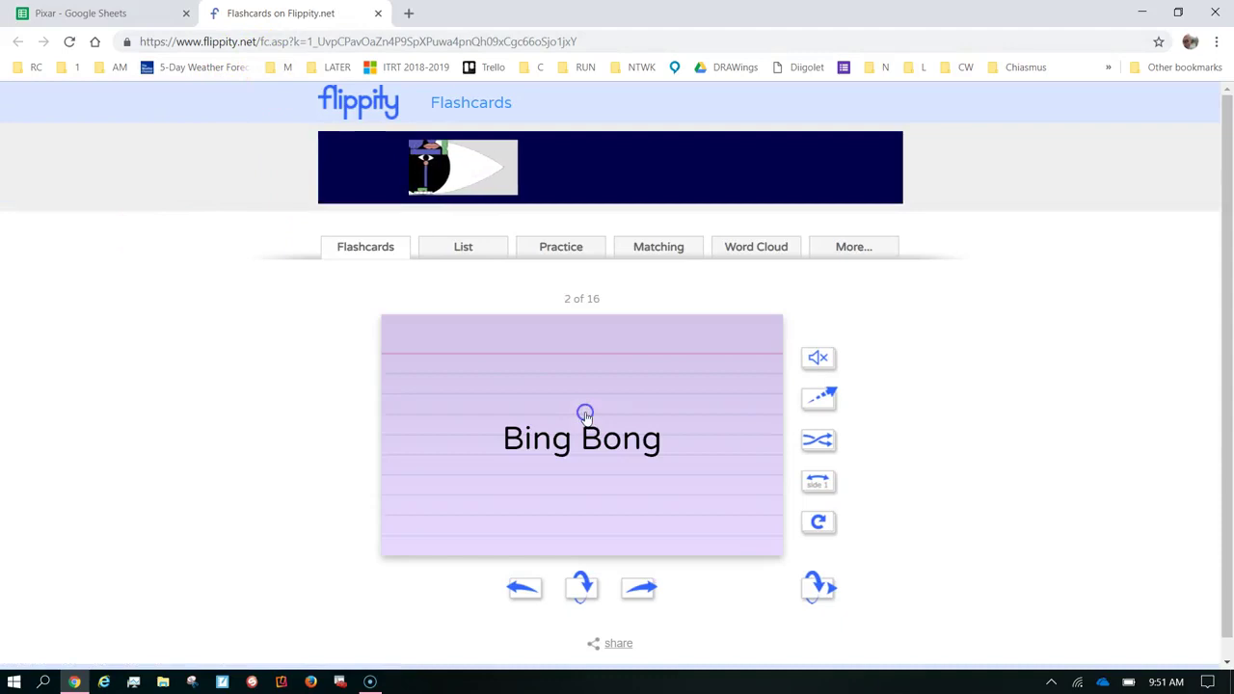
{"action": "left_click", "coordinate": [596, 410]}
{"action": "left_click", "coordinate": [598, 410]}
{"action": "left_click", "coordinate": [599, 410]}
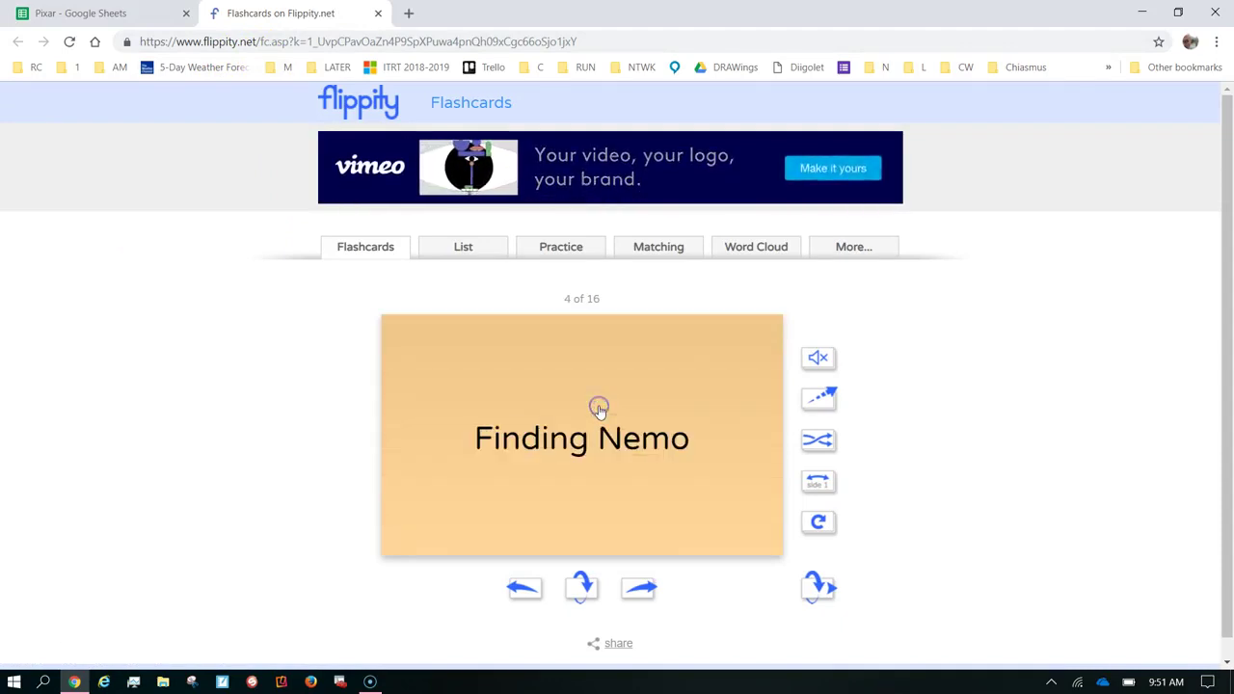
{"action": "left_click", "coordinate": [590, 403]}
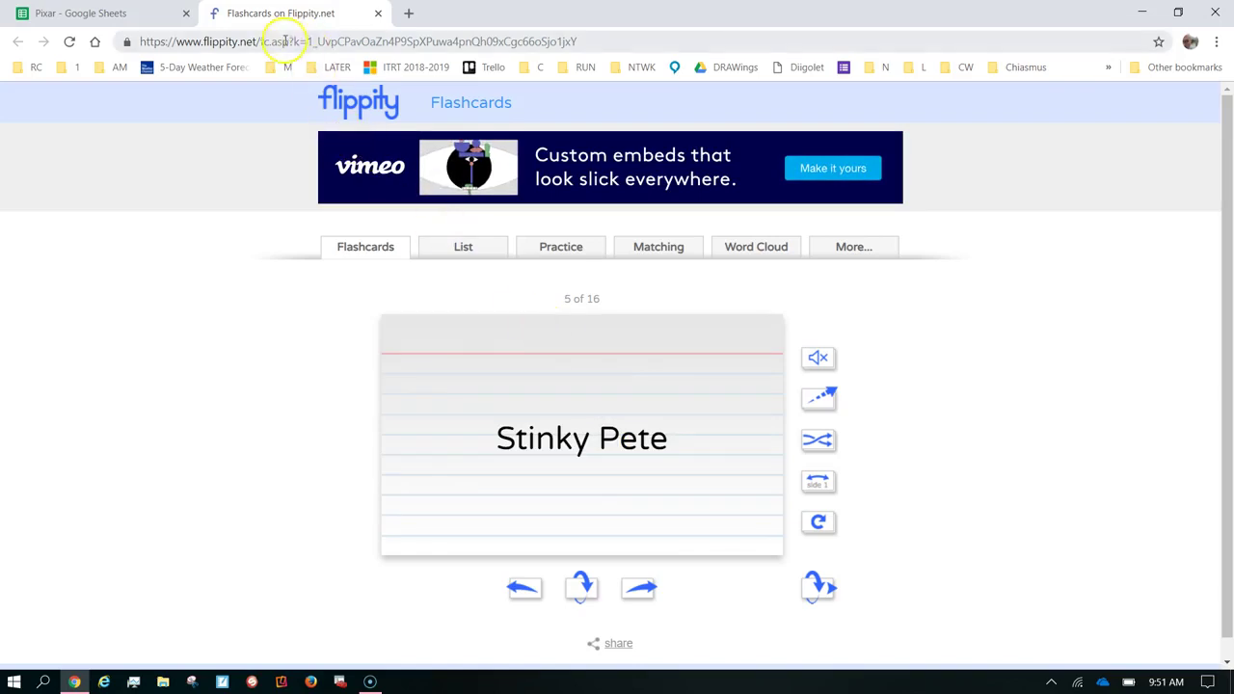
{"action": "left_click", "coordinate": [283, 41]}
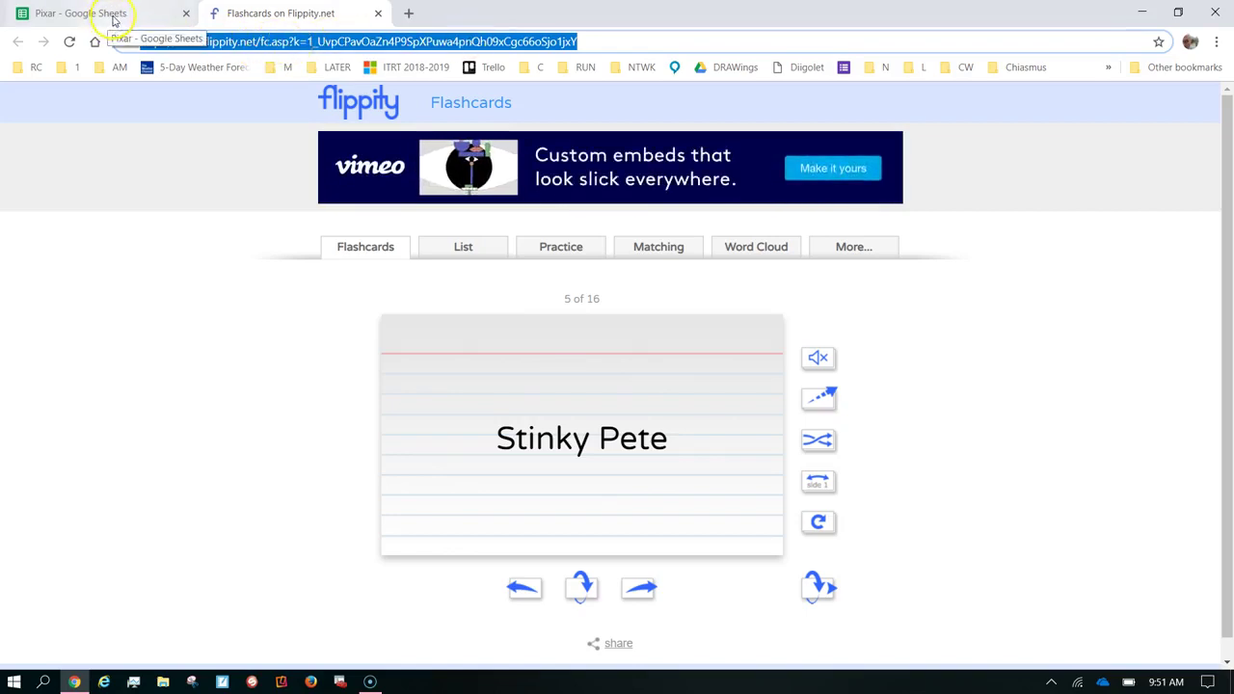
Step: Retitle the spreadsheet 'Pixar Flash Cards' from the Demo sheet and return to the Flippity tab
{"action": "left_click", "coordinate": [113, 14]}
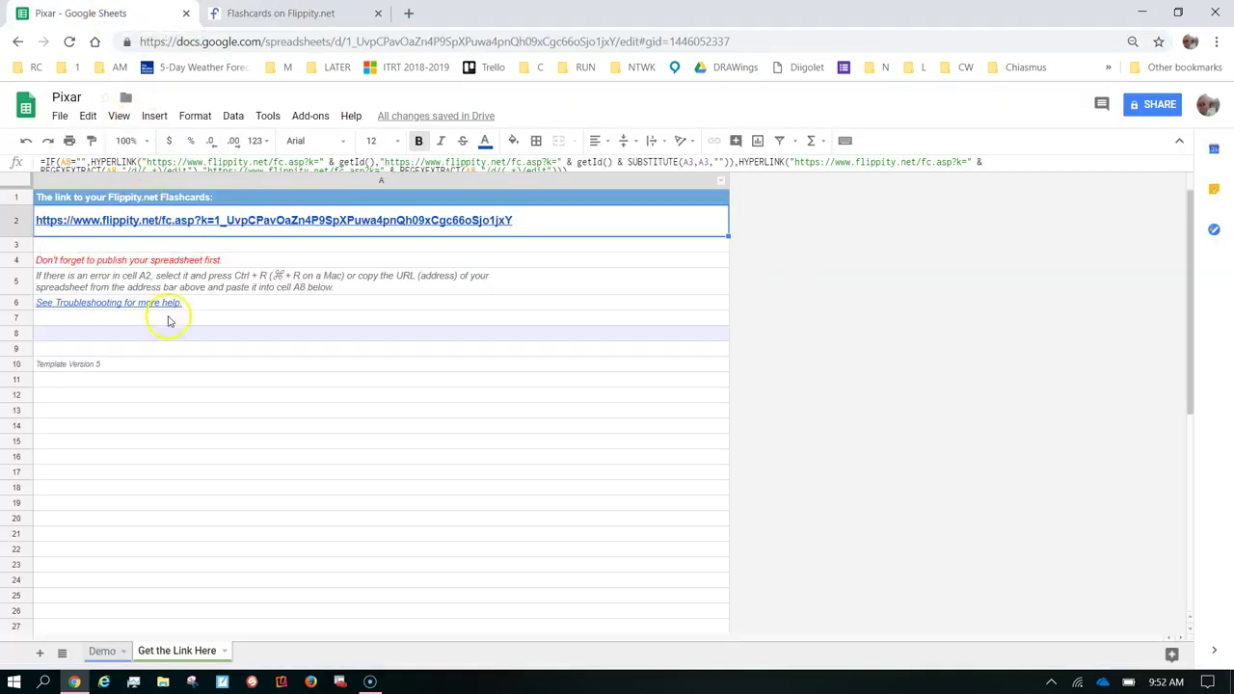
{"action": "left_click", "coordinate": [107, 651]}
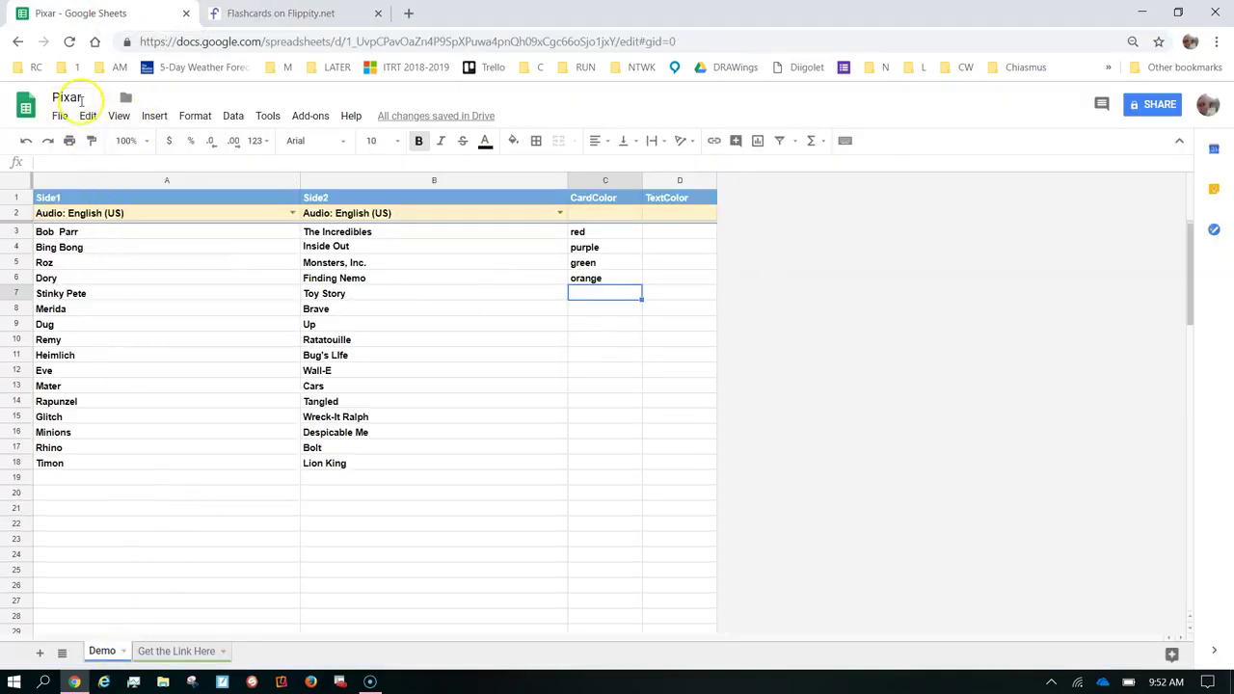
{"action": "left_click", "coordinate": [77, 97]}
{"action": "type", "text": "Flash C"}
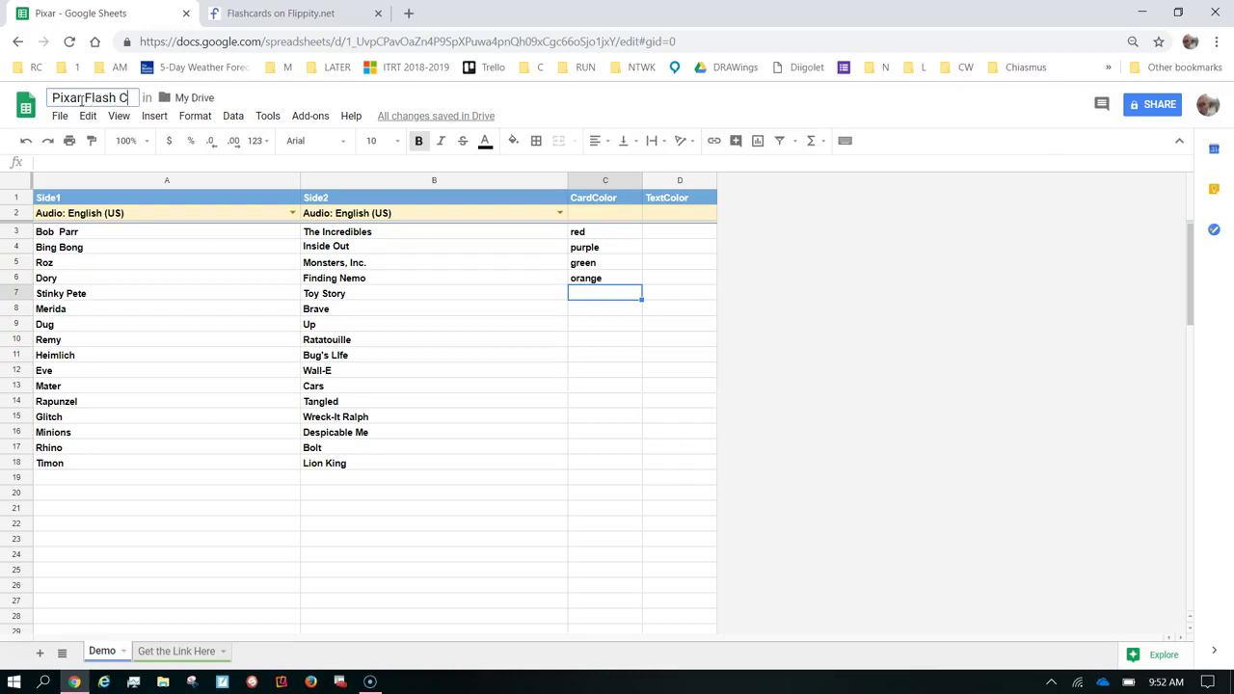
{"action": "type", "text": "ards"}
{"action": "key", "text": "Return"}
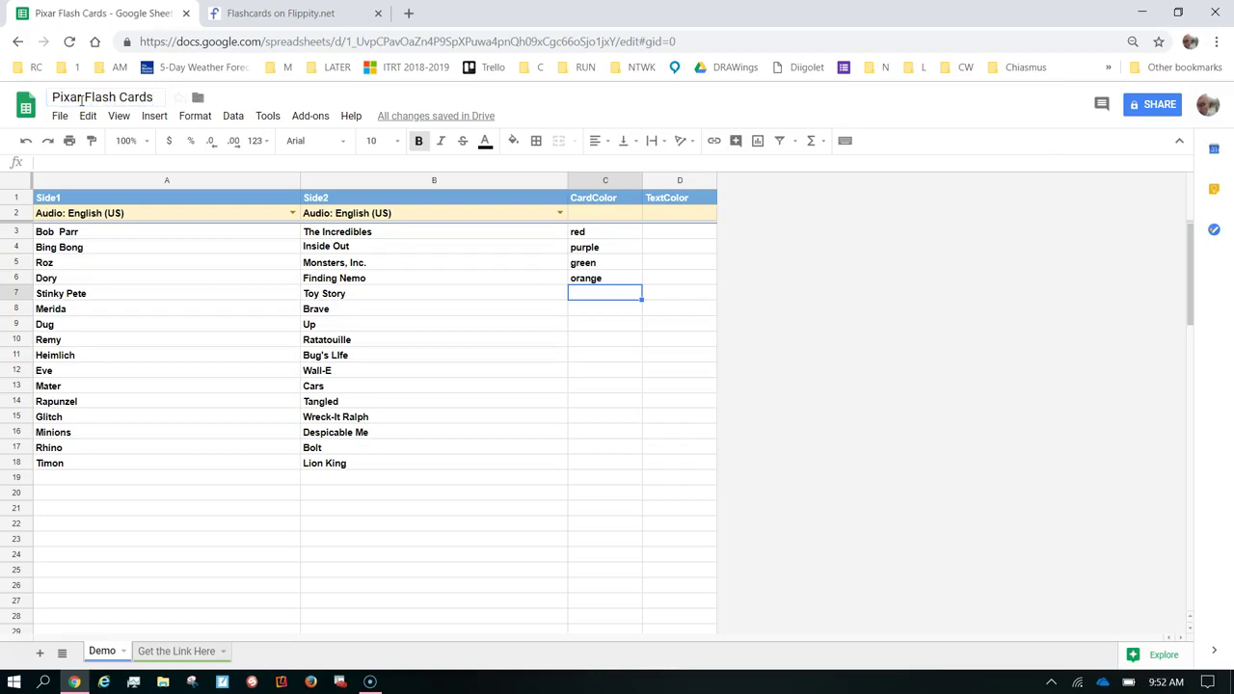
{"action": "left_click", "coordinate": [249, 16]}
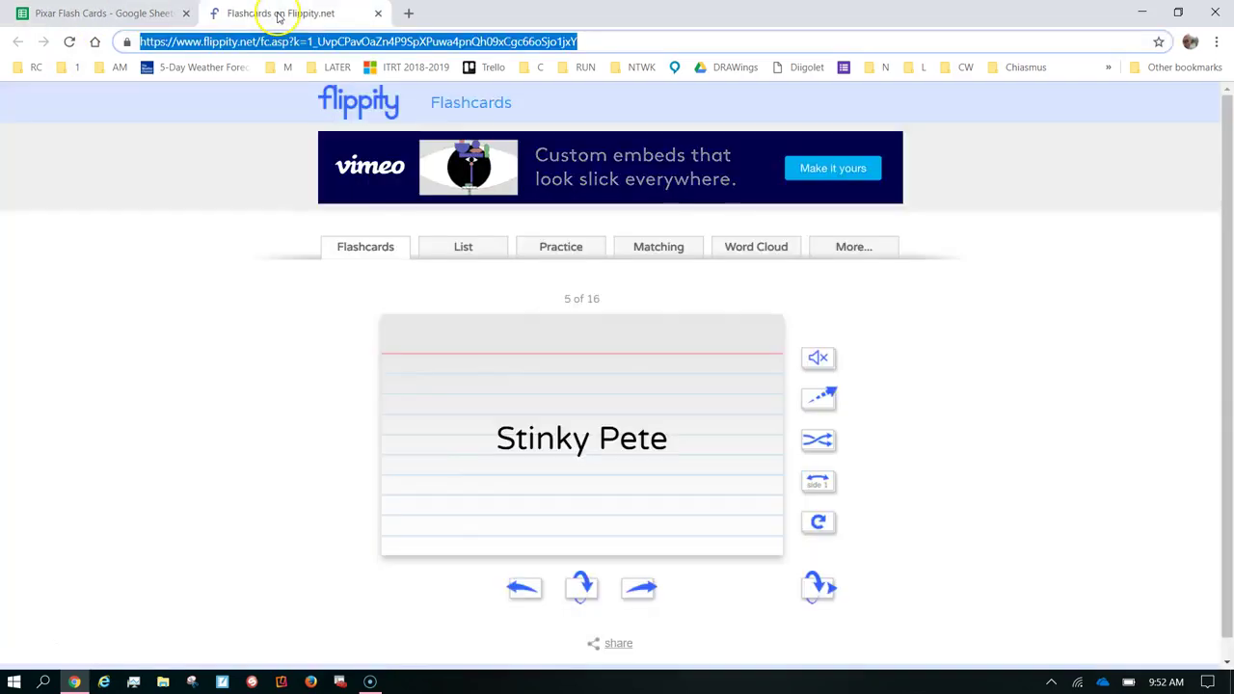
{"action": "left_click", "coordinate": [109, 14]}
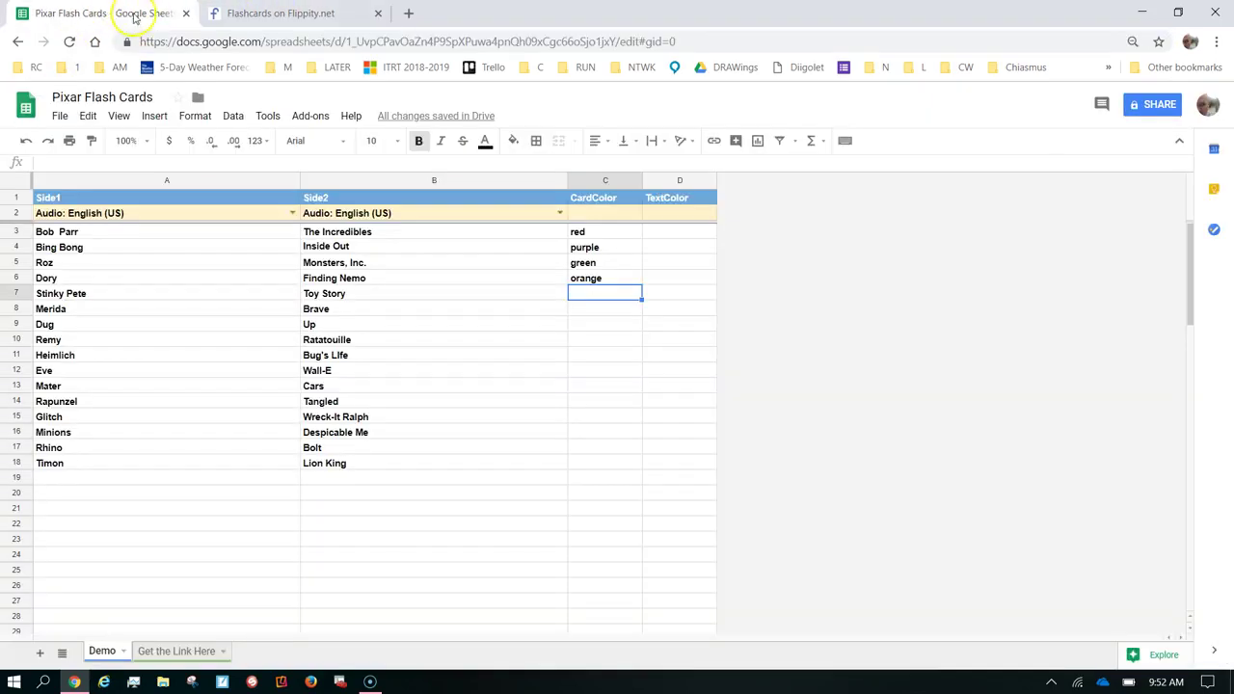
{"action": "left_click", "coordinate": [254, 14]}
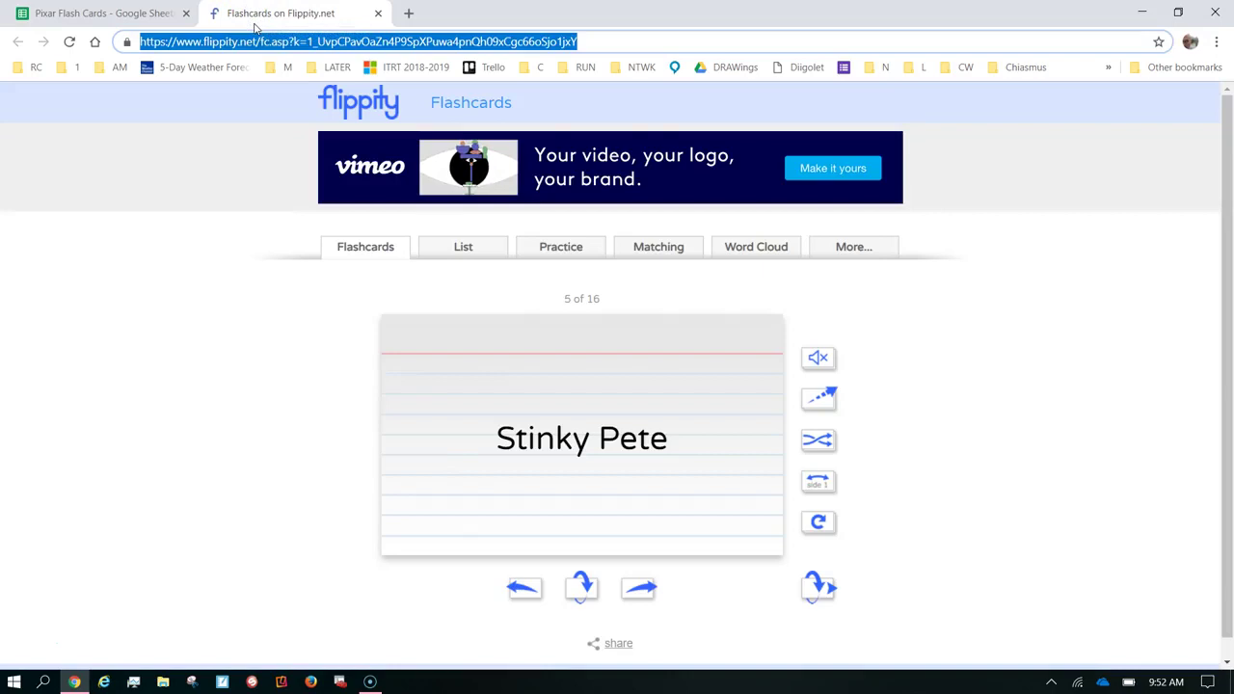